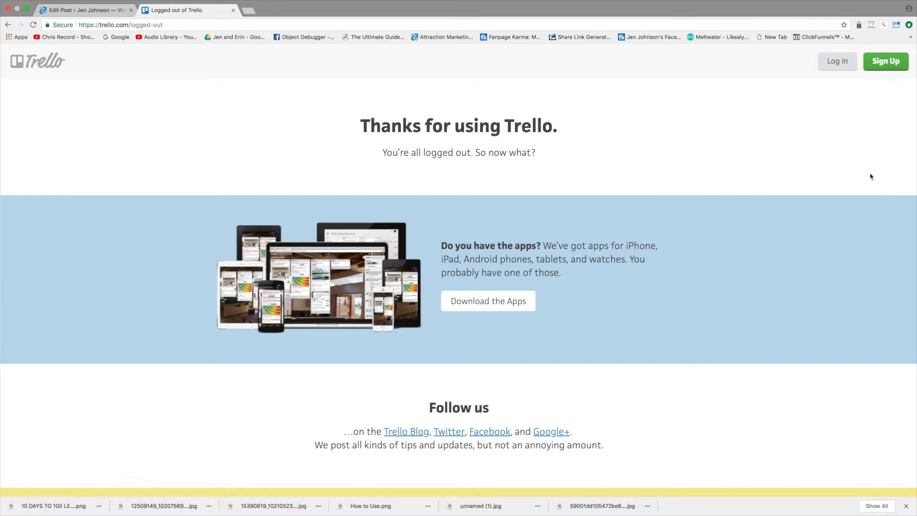
# Step: View the account sign-up page, return to the previous page, and log in to the existing account
pyautogui.click(885, 67)
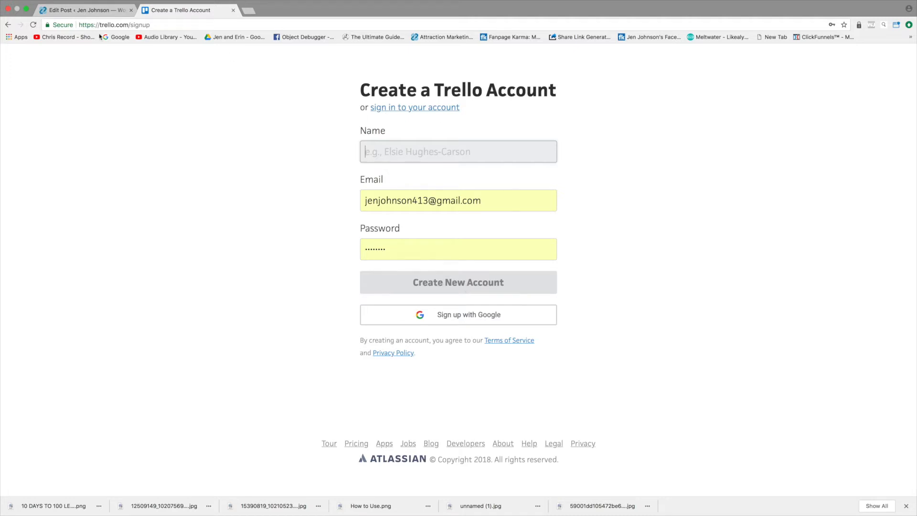
pyautogui.click(12, 28)
pyautogui.click(837, 62)
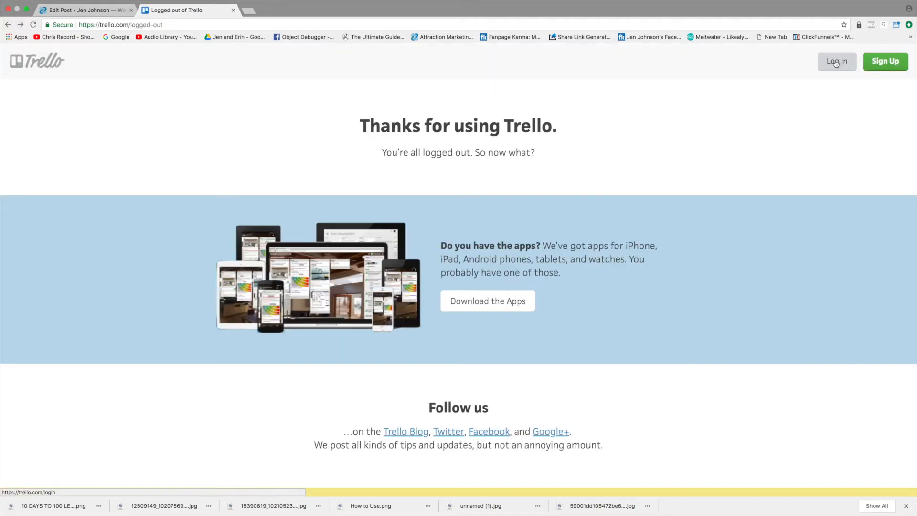
pyautogui.click(534, 235)
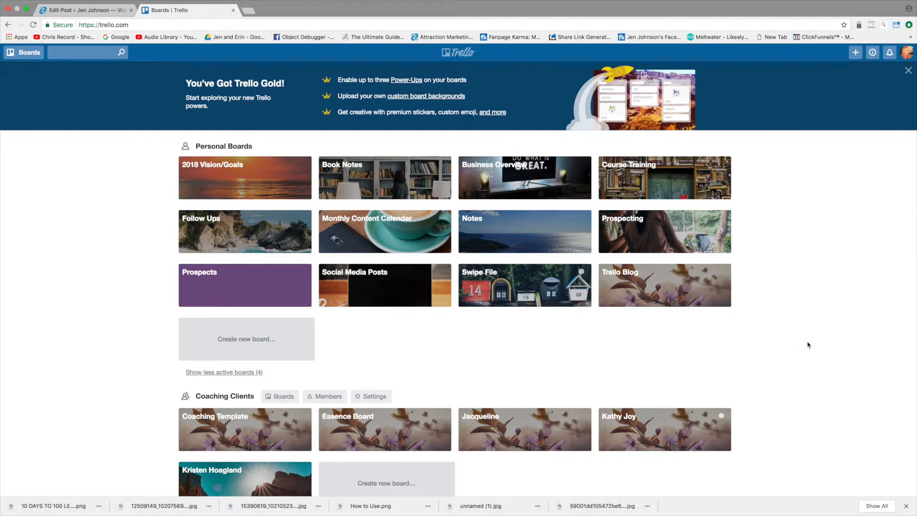
# Step: Create a new personal board titled "Trello Test"
pyautogui.scroll(-3, 807, 345)
pyautogui.scroll(3, 807, 345)
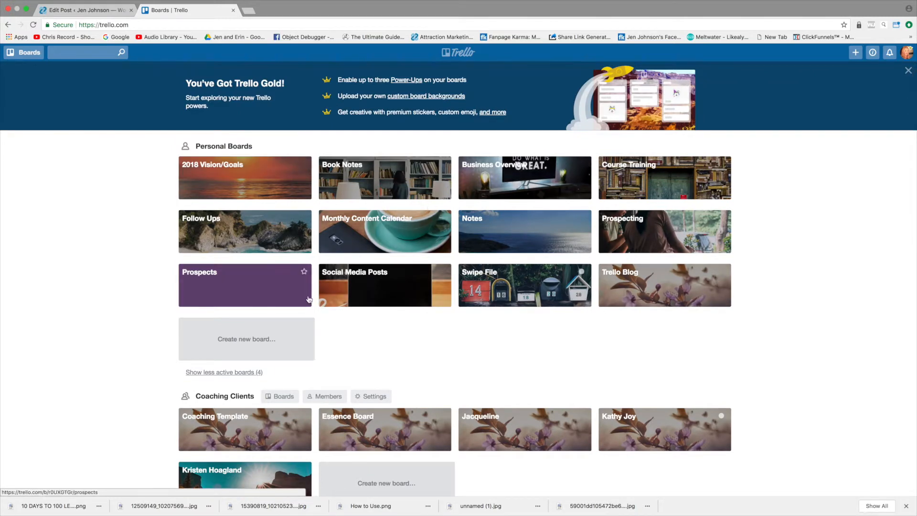
pyautogui.click(245, 341)
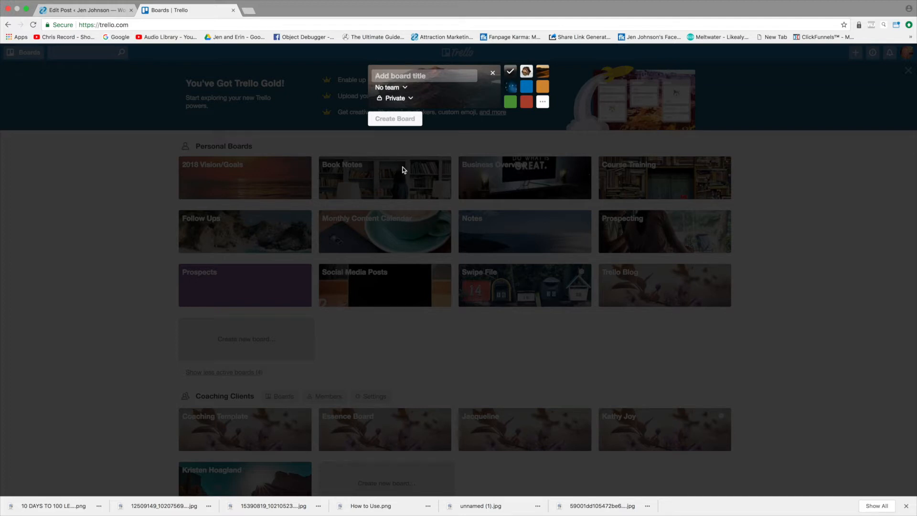
pyautogui.write('Trello Te')
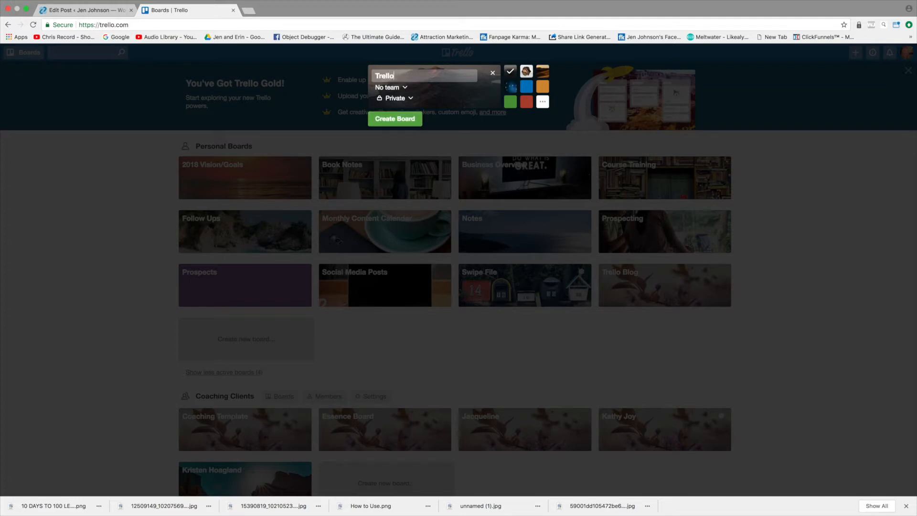
pyautogui.write('st')
pyautogui.click(397, 119)
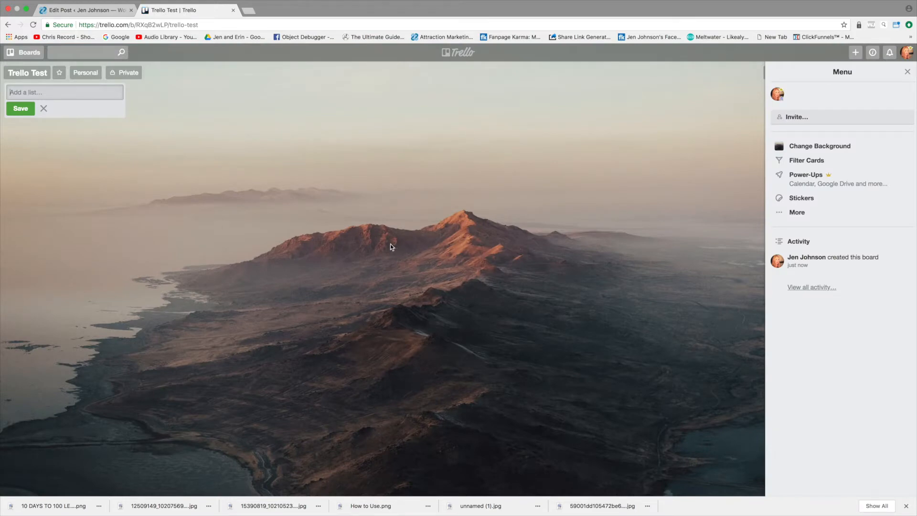
# Step: Change the new board's background to the plain blue color and close the board settings
pyautogui.click(788, 146)
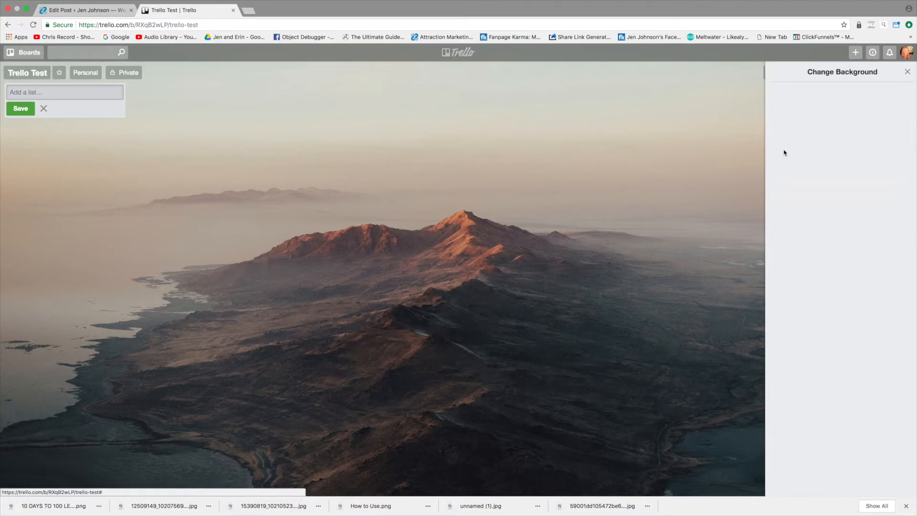
pyautogui.click(798, 113)
pyautogui.click(808, 113)
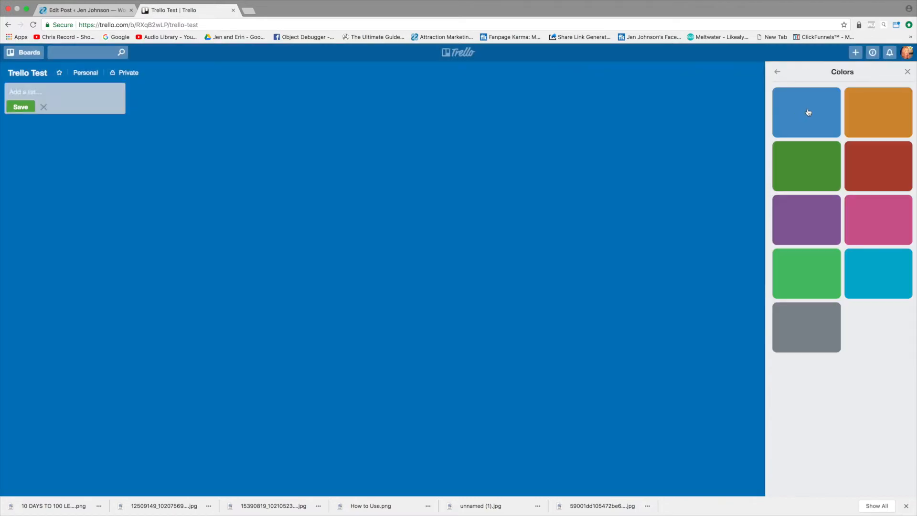
pyautogui.click(775, 72)
pyautogui.click(774, 72)
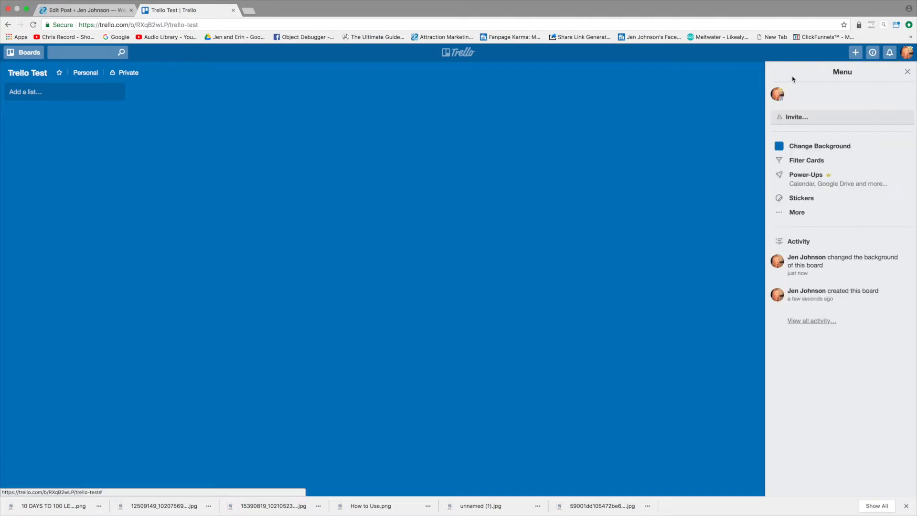
pyautogui.click(907, 72)
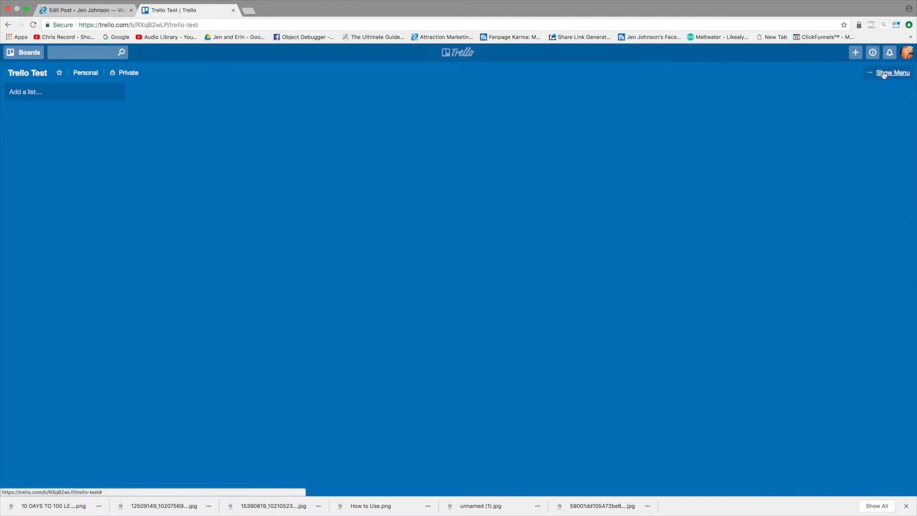
# Step: Change the board background to the Unsplash photo of a laptop and camera on a table
pyautogui.click(886, 74)
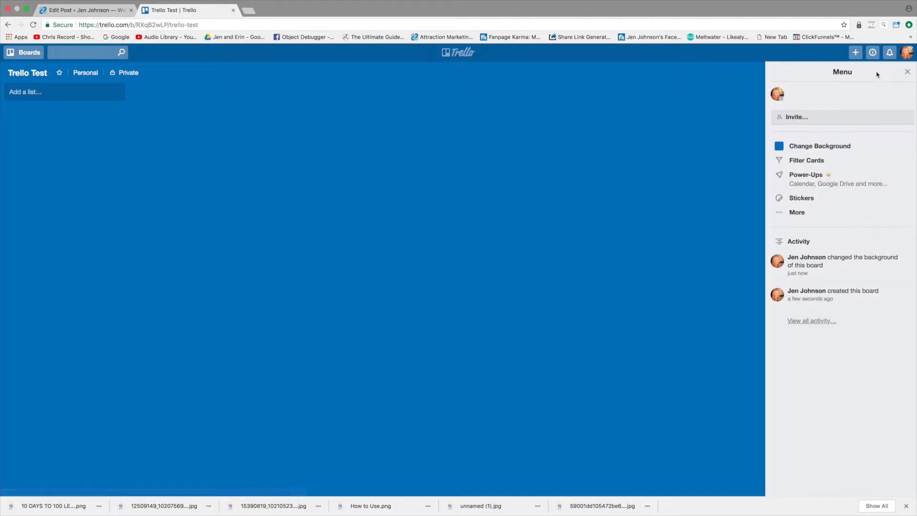
pyautogui.click(804, 147)
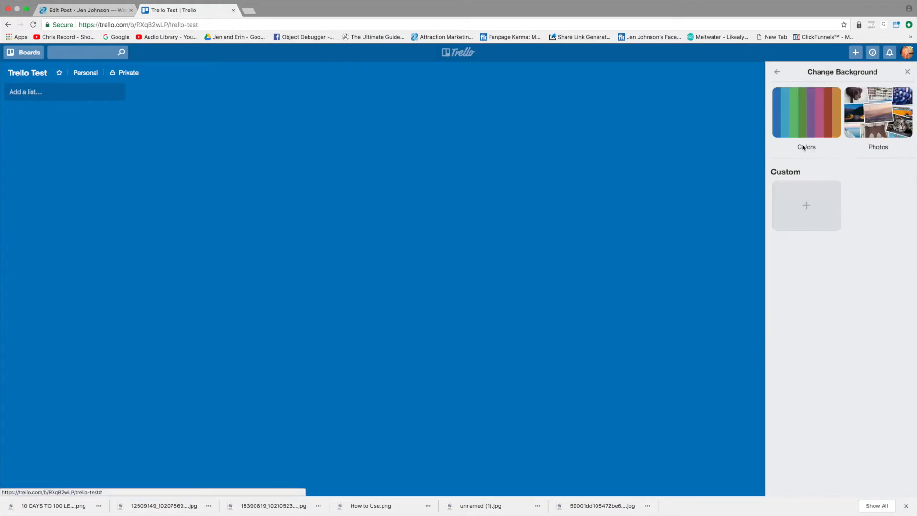
pyautogui.click(876, 113)
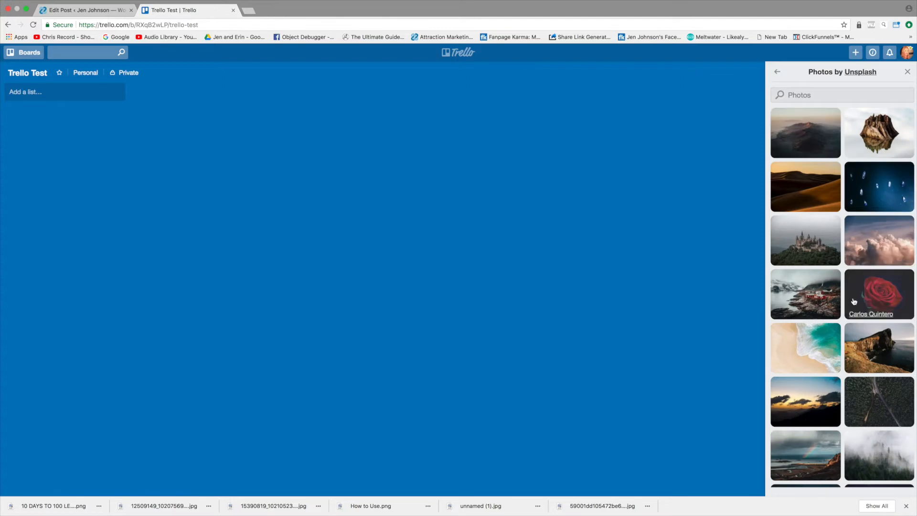
pyautogui.scroll(-5, 839, 206)
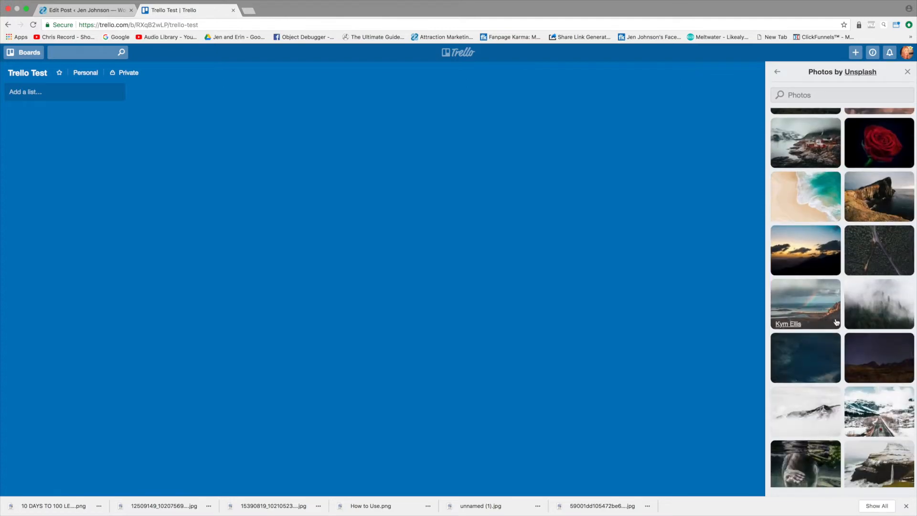
pyautogui.scroll(-3, 812, 306)
pyautogui.scroll(-3, 812, 331)
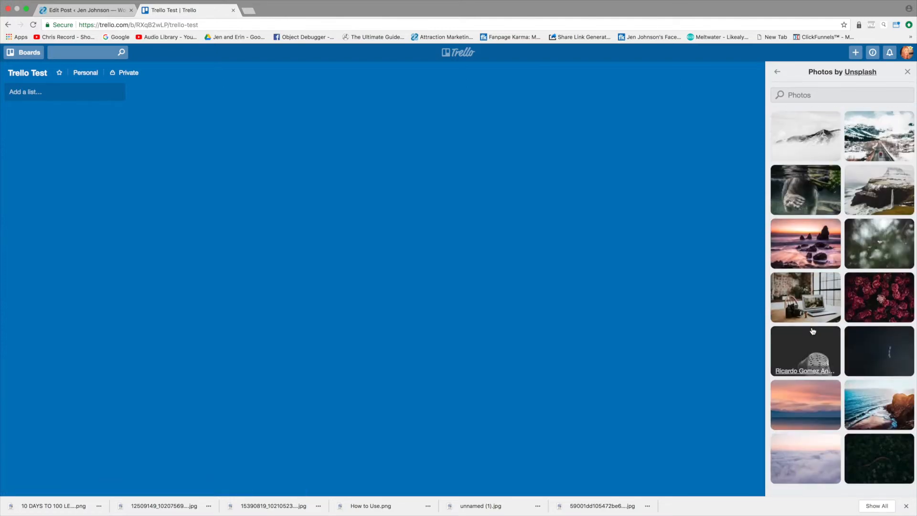
pyautogui.click(794, 299)
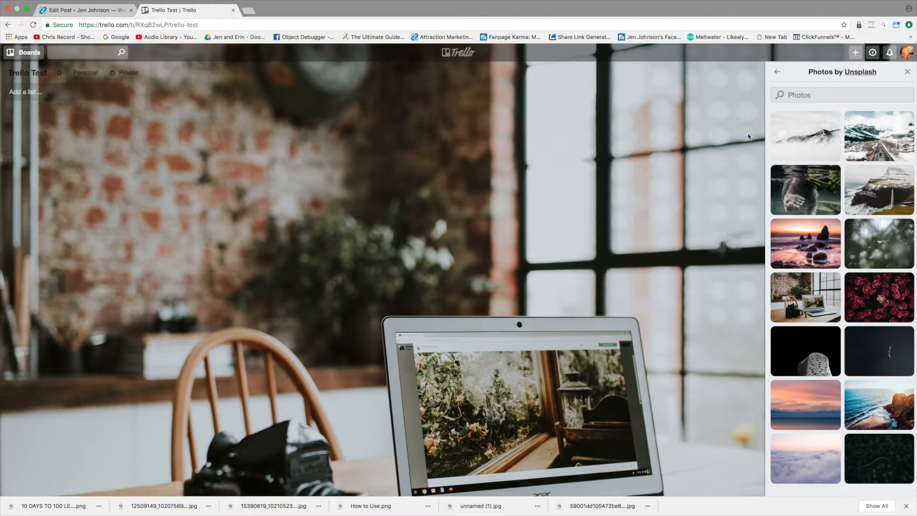
# Step: Replace the photo background of the board with the solid blue color and close the background options
pyautogui.click(777, 72)
pyautogui.click(806, 113)
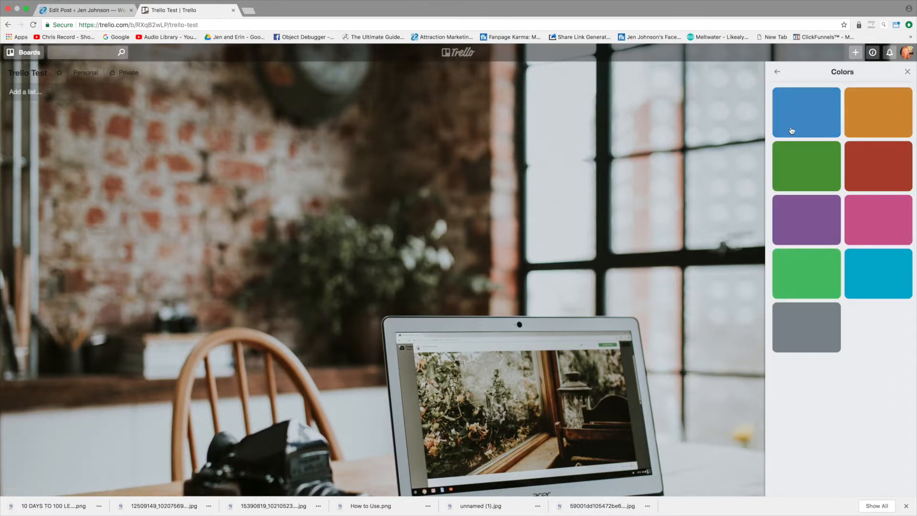
pyautogui.click(805, 106)
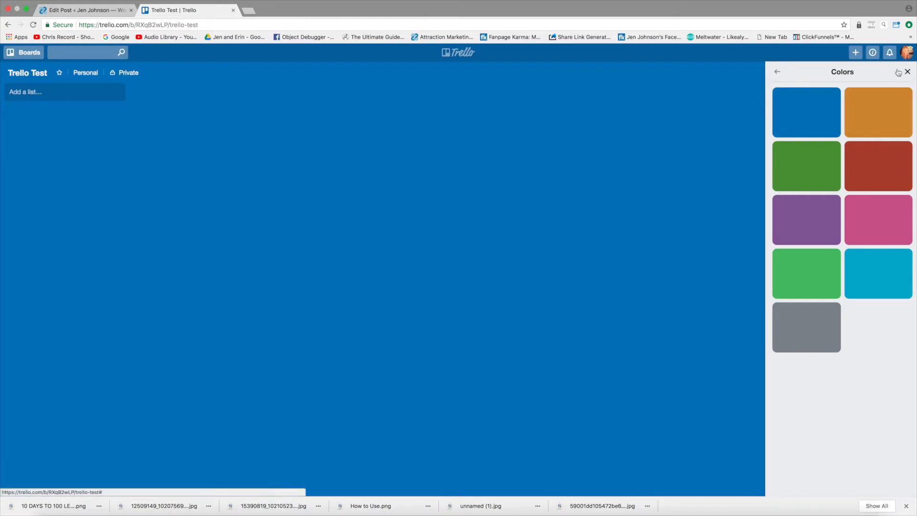
pyautogui.click(777, 72)
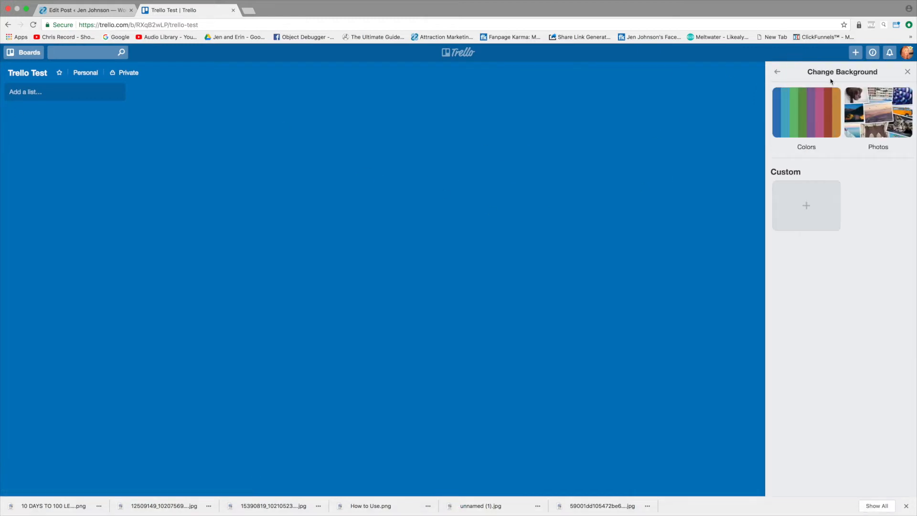
pyautogui.click(908, 71)
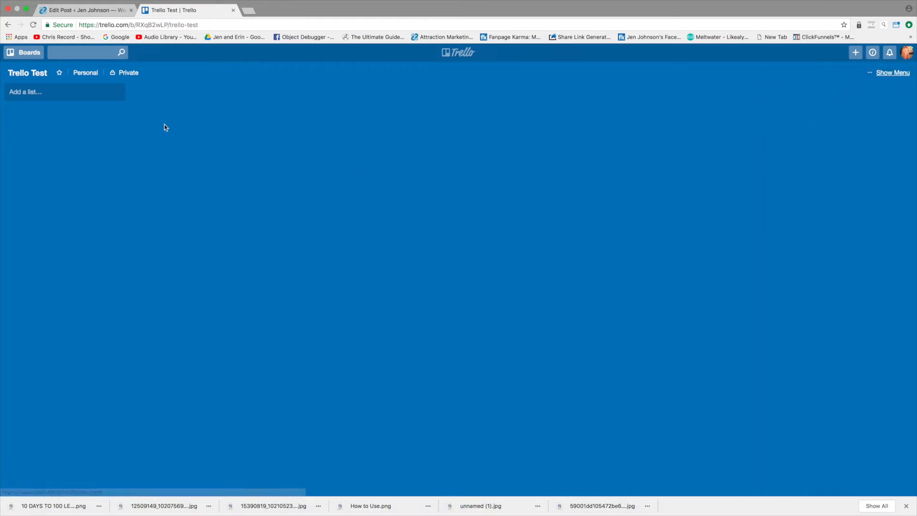
# Step: Open the rename form of the Trello Test board and dismiss it
pyautogui.click(28, 74)
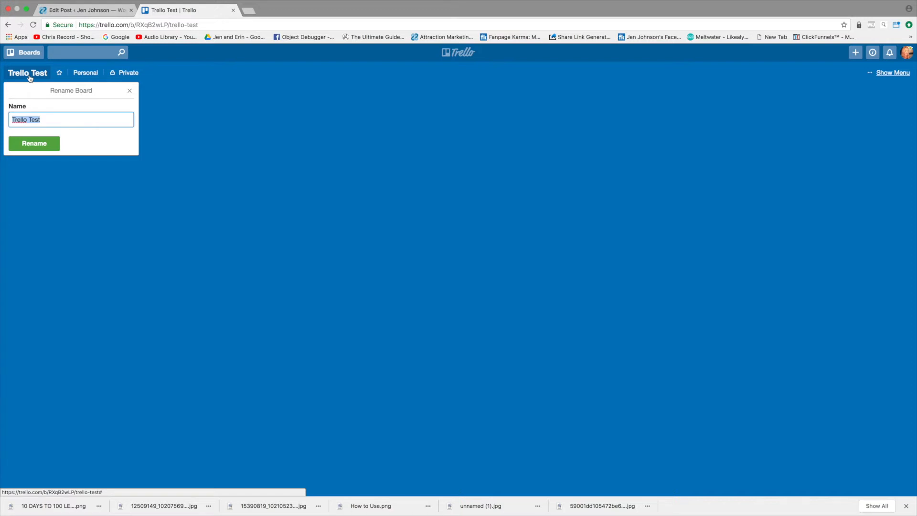
pyautogui.click(346, 130)
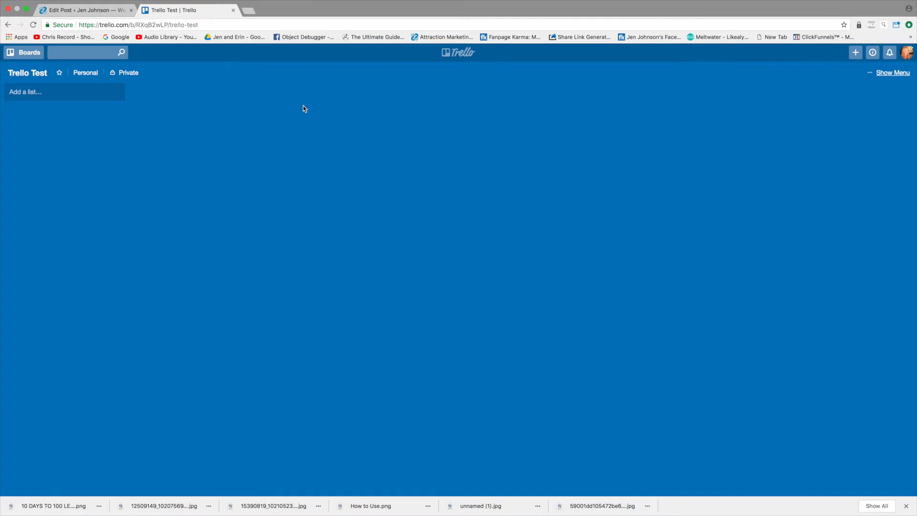
# Step: Add two lists named "To Do's" and "Goals" to the board
pyautogui.click(35, 93)
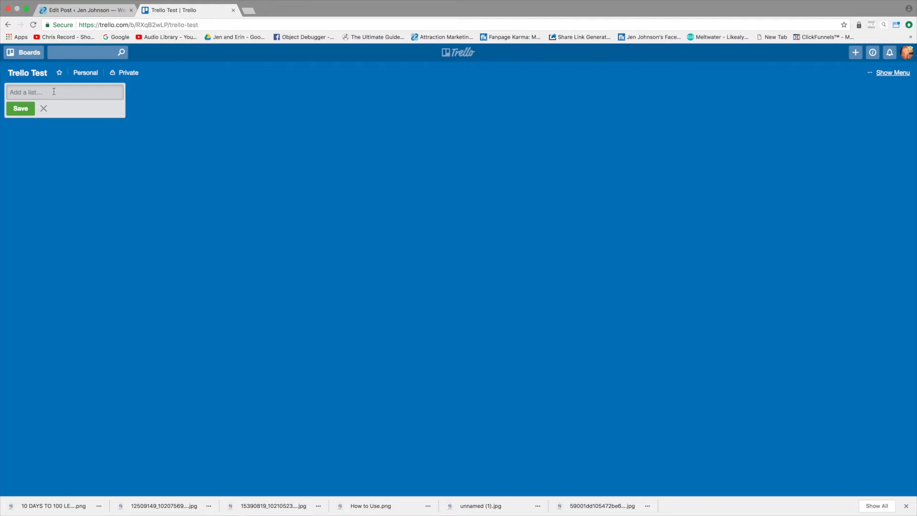
pyautogui.write("To Do 's")
pyautogui.press('Return')
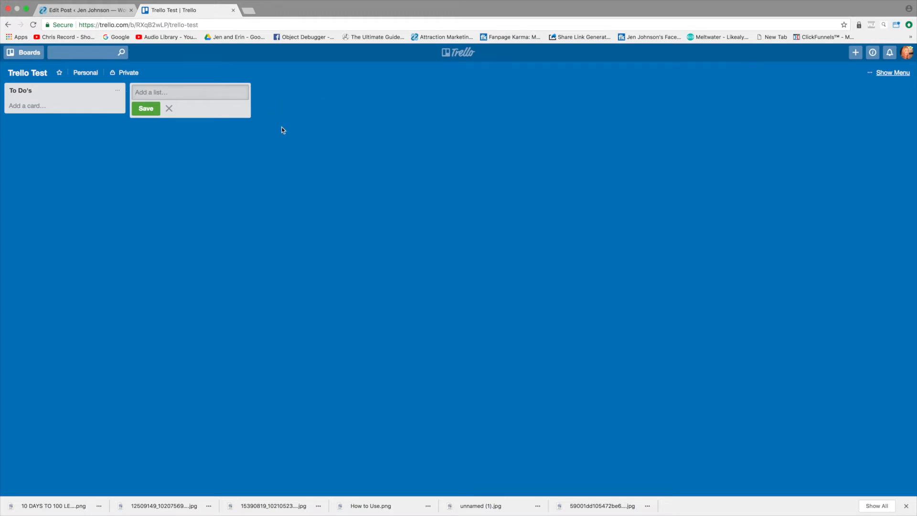
pyautogui.write('Goals')
pyautogui.press('Return')
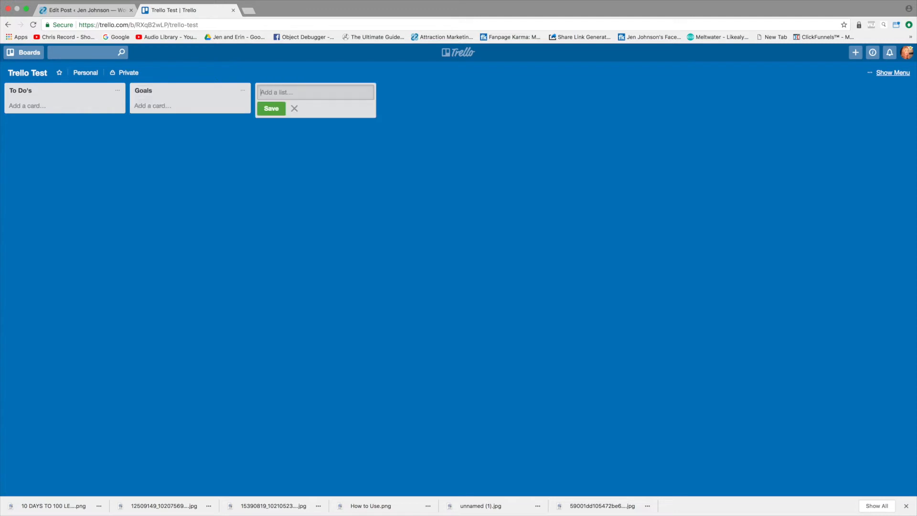
# Step: Add two more lists named "Follow Ups" and "Meals For the Day" after the Goals list
pyautogui.write('Follow Ups')
pyautogui.press('Return')
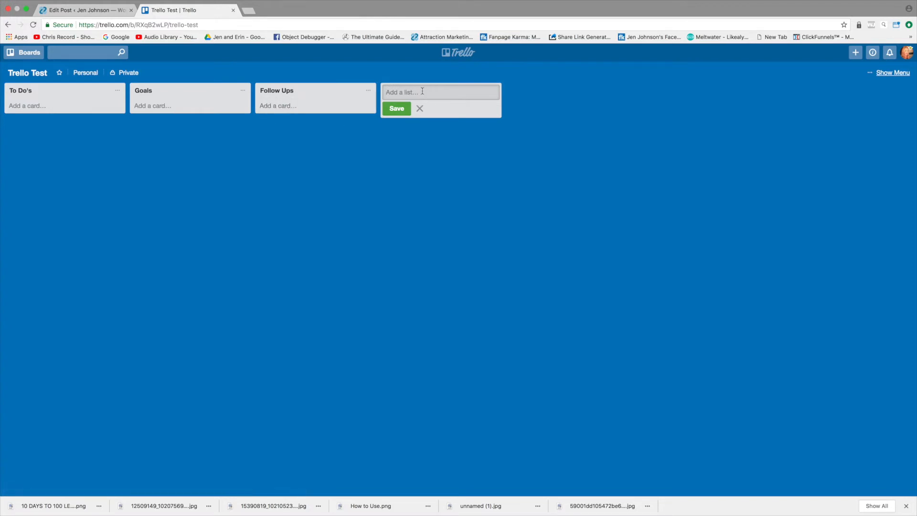
pyautogui.write('Meals For the Day')
pyautogui.press('Return')
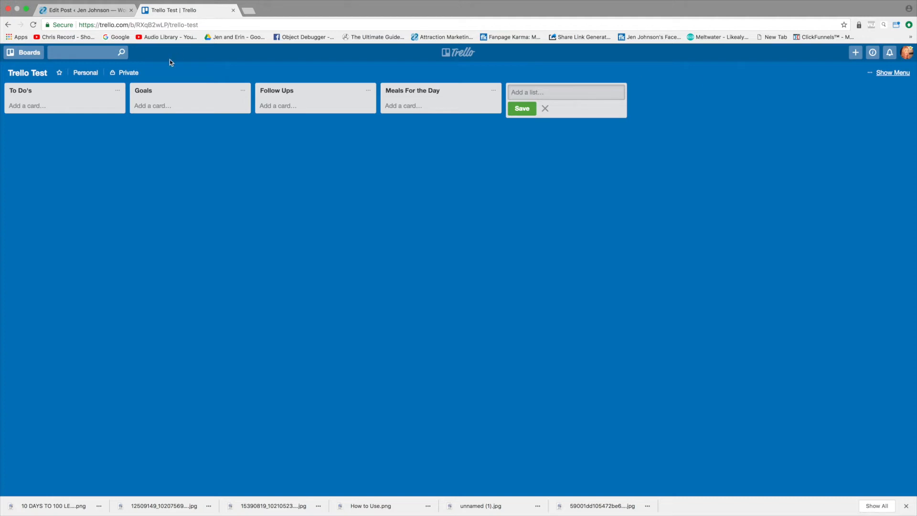
# Step: Add a card titled "Write an email" to the To Do's list
pyautogui.click(24, 106)
pyautogui.write('Wri')
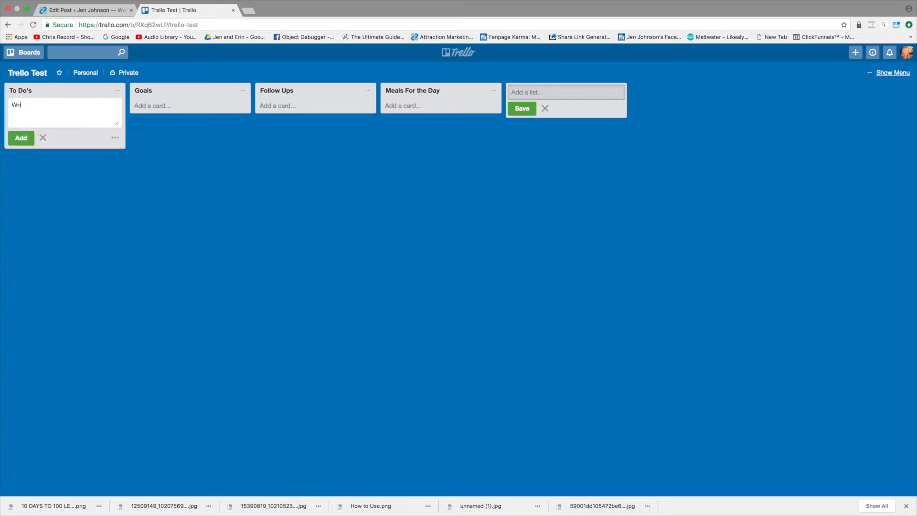
pyautogui.write('te an email')
pyautogui.press('Return')
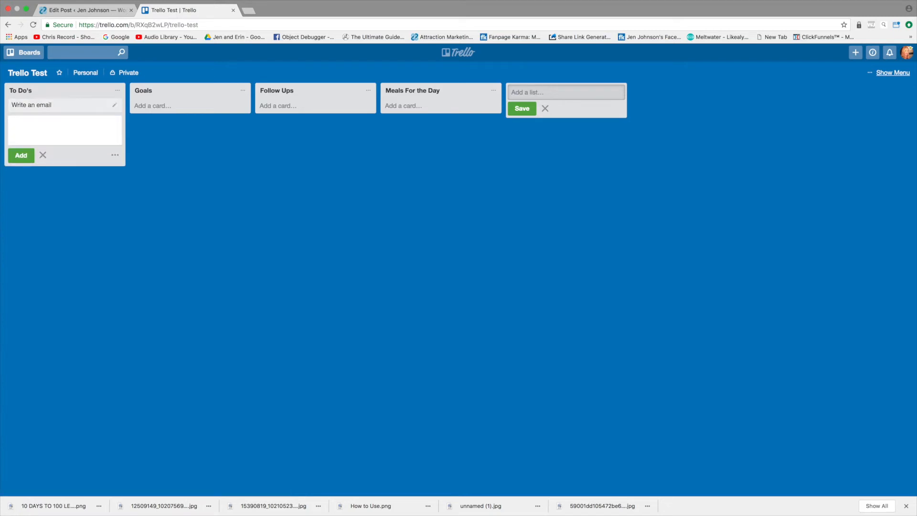
# Step: Add the cards "Shoot a live video" and "Team meeting" to the To Do's list
pyautogui.write('Fig')
pyautogui.press('BackSpace')
pyautogui.press('BackSpace')
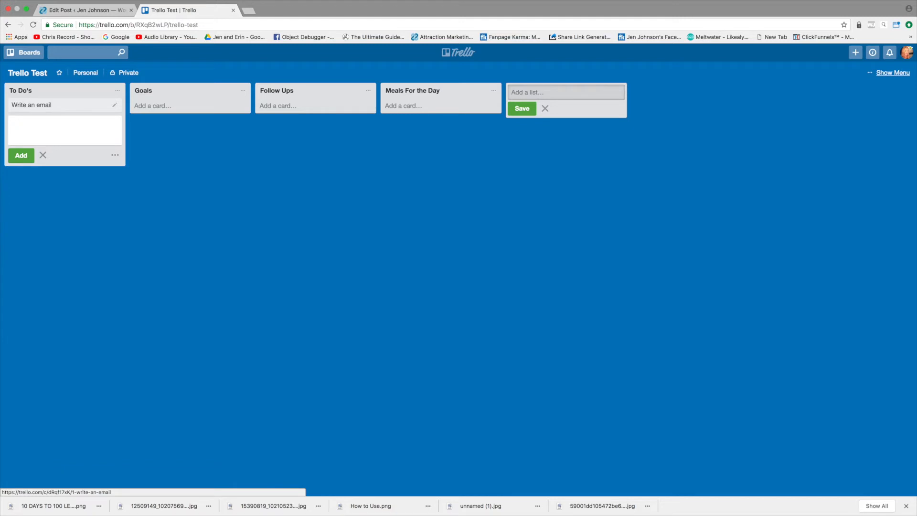
pyautogui.write('Shoot a live video')
pyautogui.press('BackSpace')
pyautogui.press('BackSpace')
pyautogui.press('BackSpace')
pyautogui.write('deo')
pyautogui.press('Return')
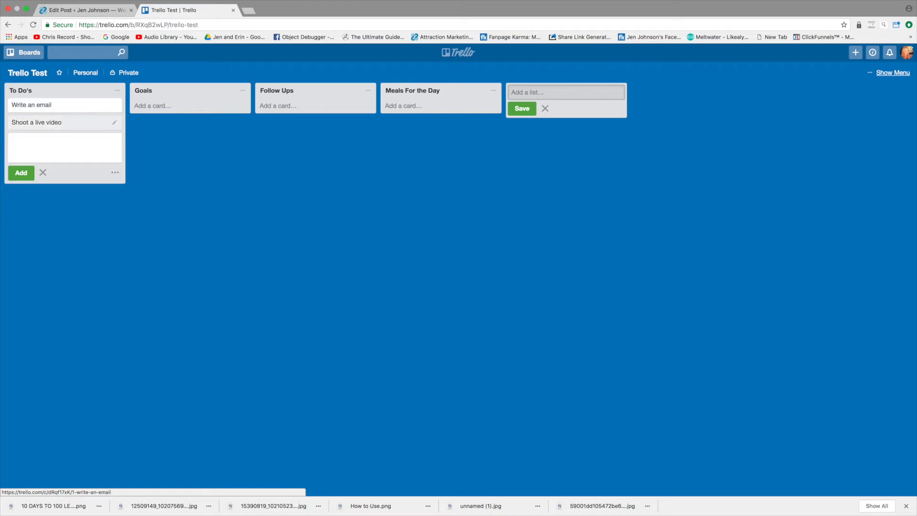
pyautogui.write('Team meeting')
pyautogui.press('Return')
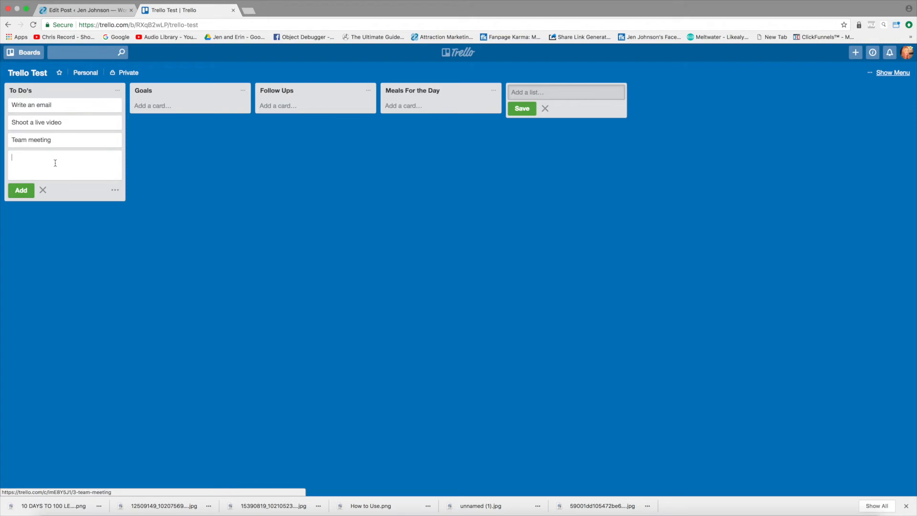
# Step: Add a card titled "Hit next rank" to the Goals list
pyautogui.click(164, 106)
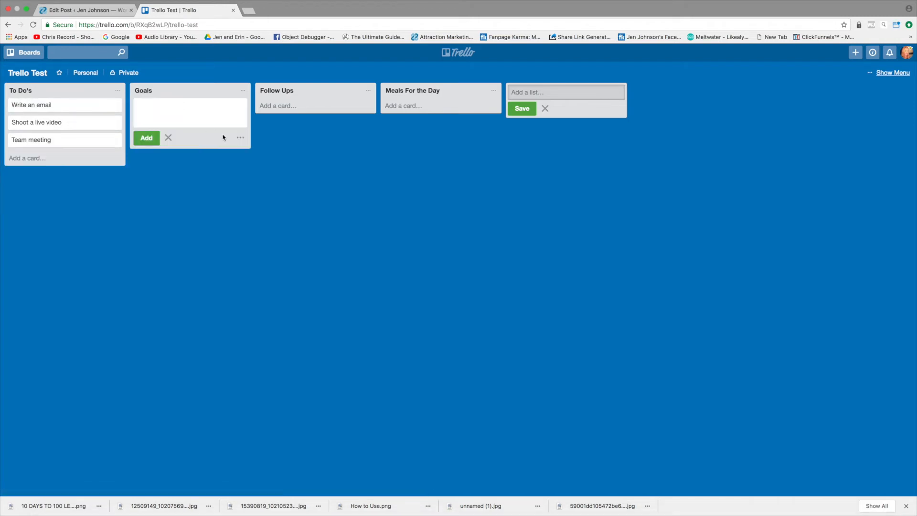
pyautogui.write('Hit next rank')
pyautogui.press('Return')
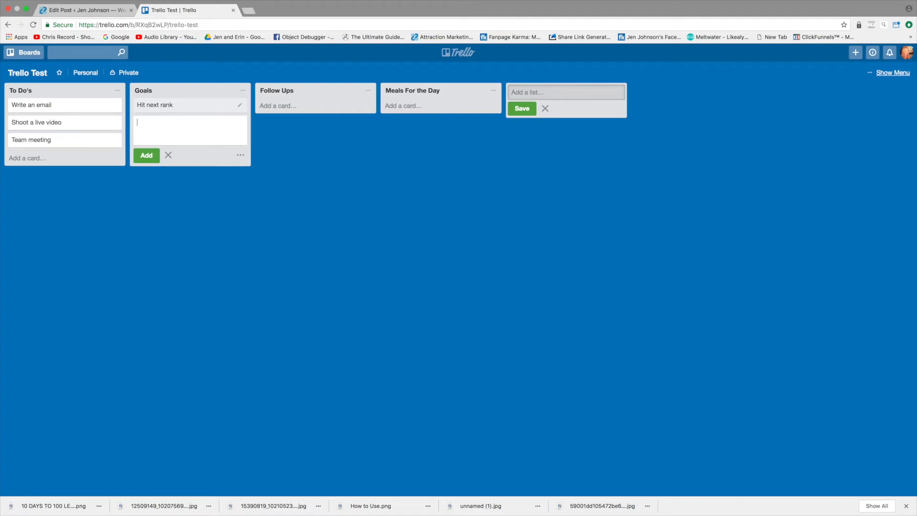
# Step: Add a card titled "Present to 5 people today" to the Goals list
pyautogui.write('Present to 5 pw')
pyautogui.press('BackSpace')
pyautogui.write('eople today')
pyautogui.press('Return')
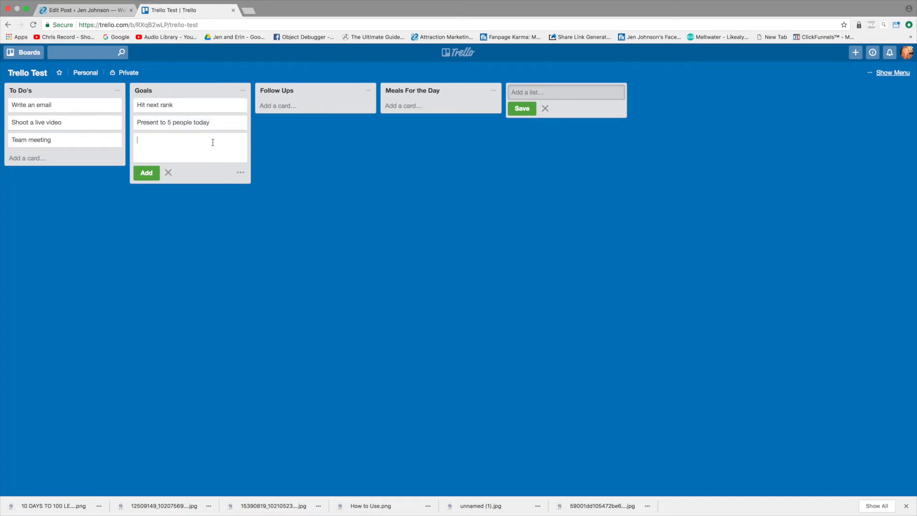
# Step: Add four cards to the Follow Ups list, each titled with a contact's first name
pyautogui.click(300, 106)
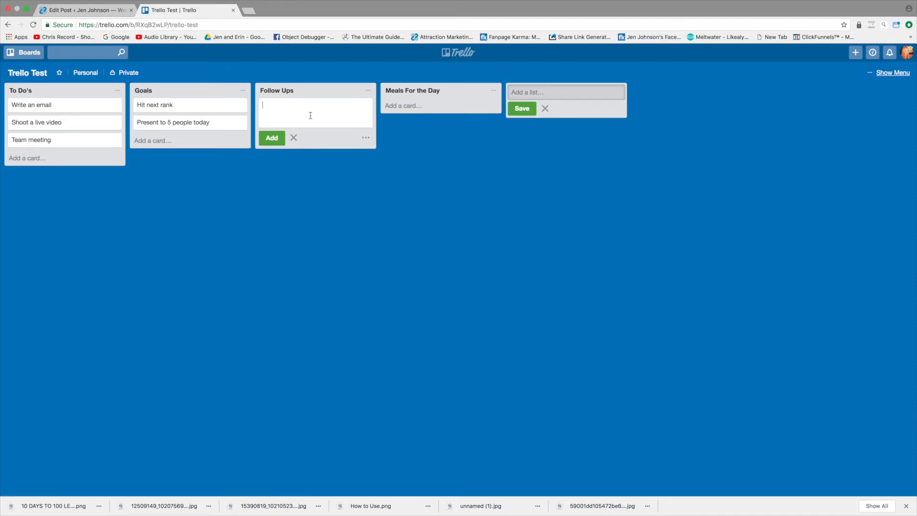
pyautogui.write('Jen')
pyautogui.press('Return')
pyautogui.write('Sherri')
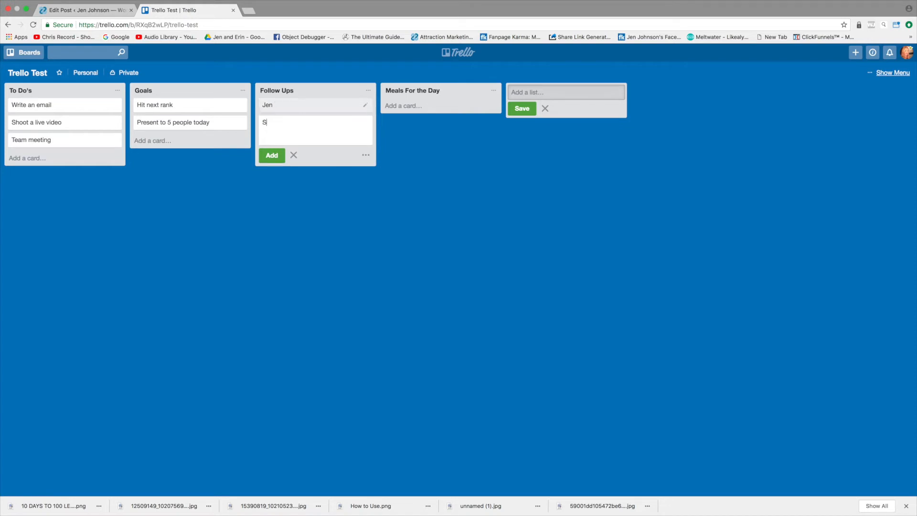
pyautogui.press('Return')
pyautogui.write('Lisa')
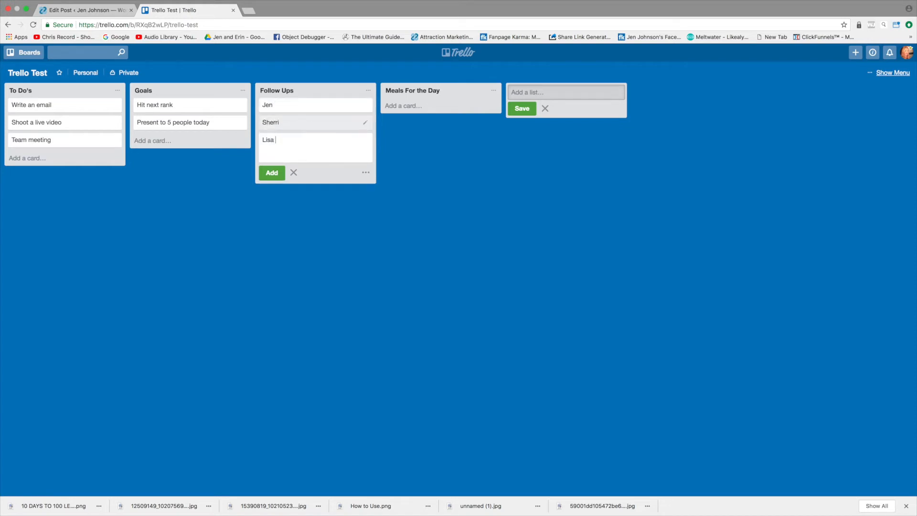
pyautogui.press('Return')
pyautogui.write('r')
pyautogui.press('BackSpace')
pyautogui.write('Brian')
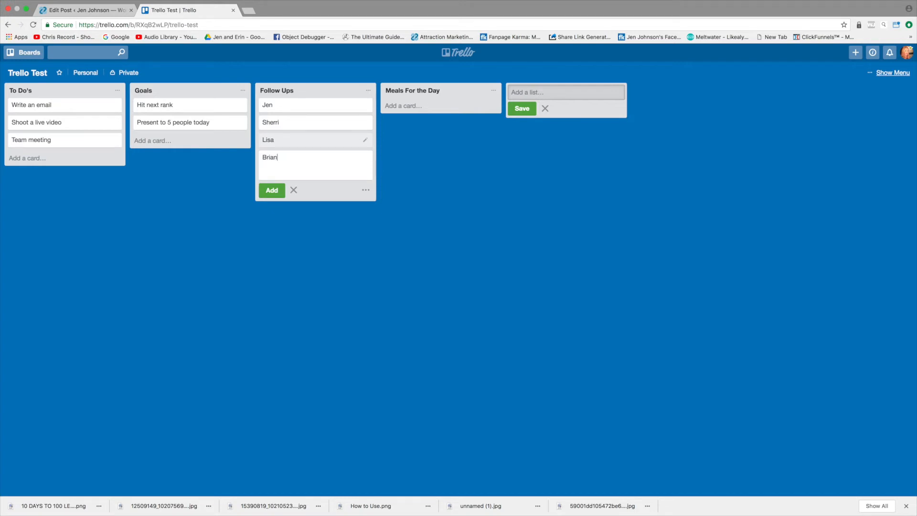
pyautogui.press('Return')
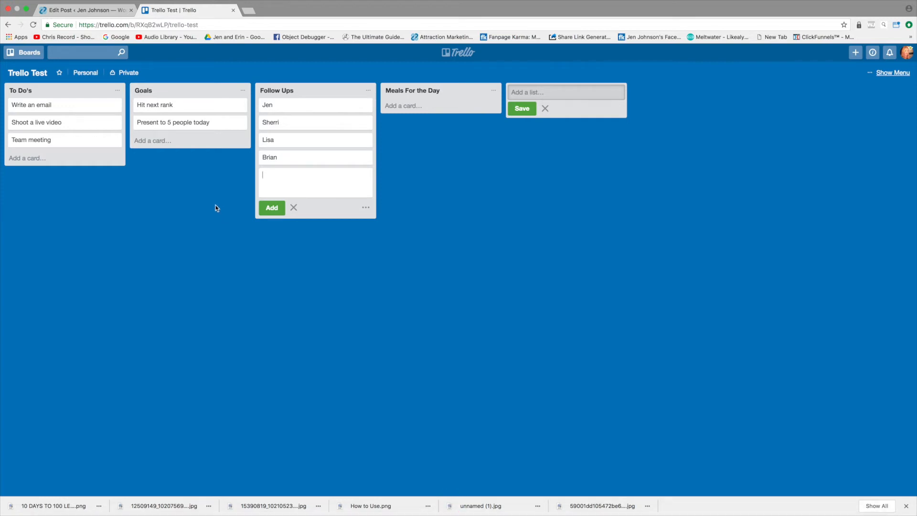
# Step: Add the cards "Bacon & Eggs" and "Salad" to the Meals For the Day list
pyautogui.click(410, 106)
pyautogui.write('Bacon ')
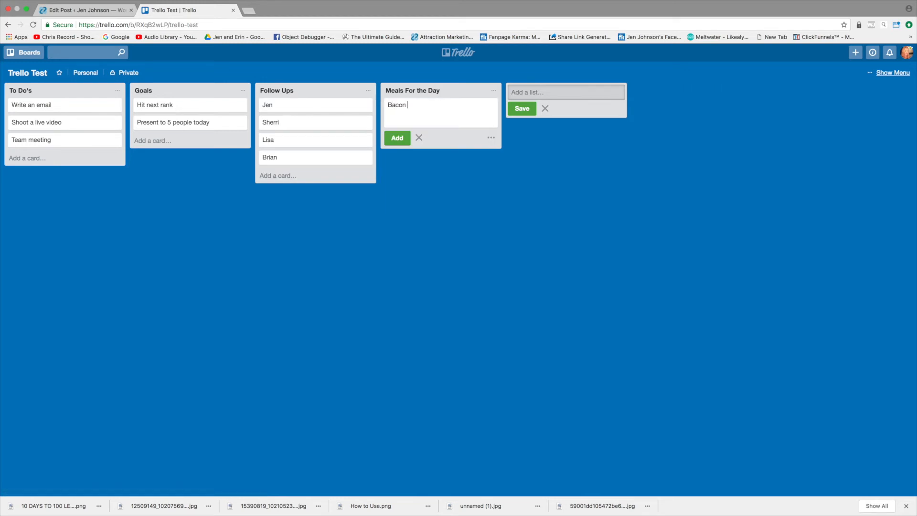
pyautogui.write('& Eggs')
pyautogui.press('Return')
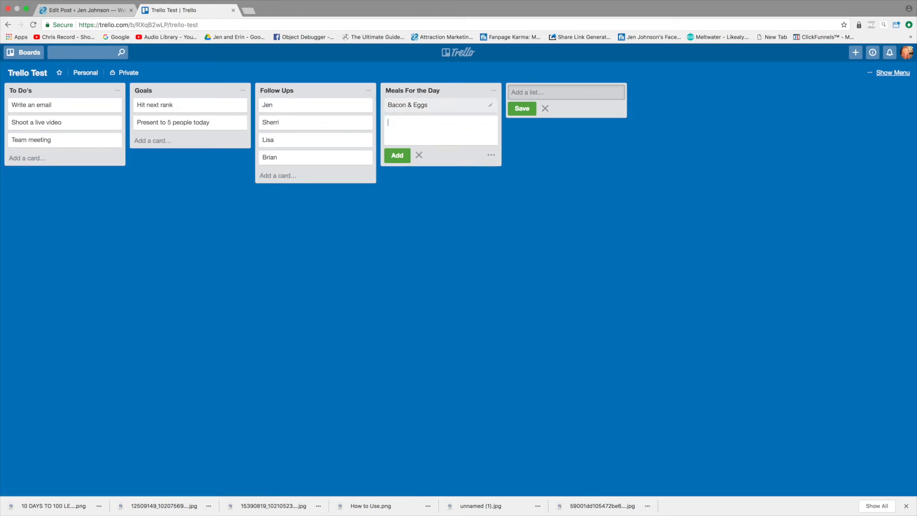
pyautogui.write('Salad')
pyautogui.press('Return')
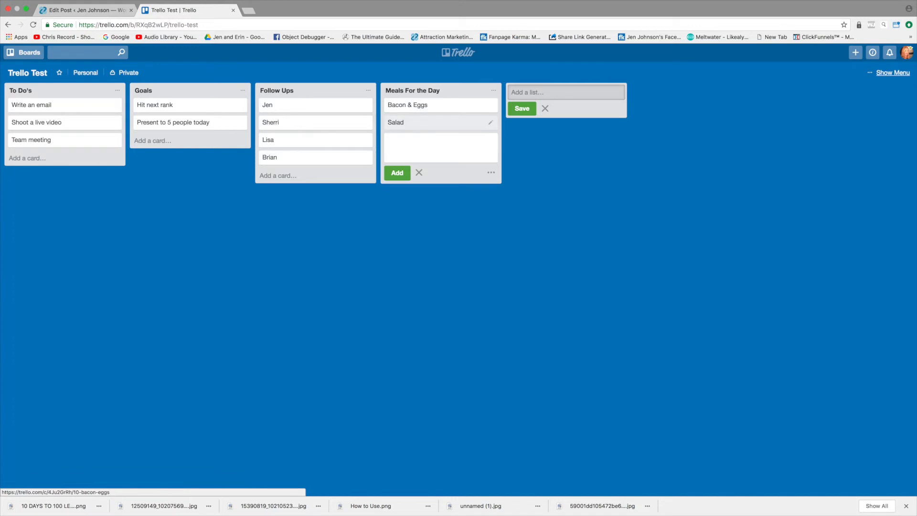
# Step: Add a card titled "REMINDER: Drink More Water!" to the Meals For the Day list
pyautogui.write('REminder')
pyautogui.press('BackSpace')
pyautogui.press('BackSpace')
pyautogui.press('BackSpace')
pyautogui.press('BackSpace')
pyautogui.press('BackSpace')
pyautogui.write('INDER: Drink More water')
pyautogui.press('BackSpace')
pyautogui.press('BackSpace')
pyautogui.press('BackSpace')
pyautogui.press('BackSpace')
pyautogui.press('BackSpace')
pyautogui.write('Water!')
pyautogui.press('Return')
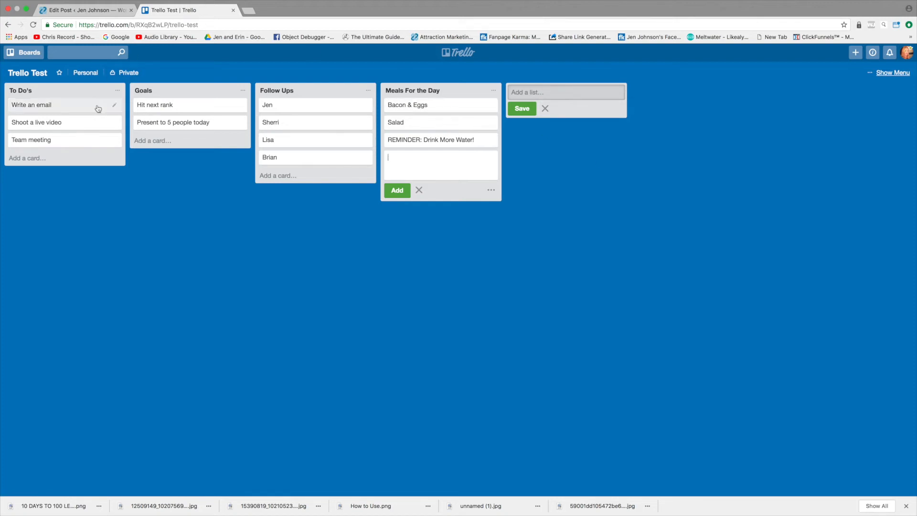
# Step: Edit the labels from the "Write an email" card and name the blue label "Done"
pyautogui.click(55, 106)
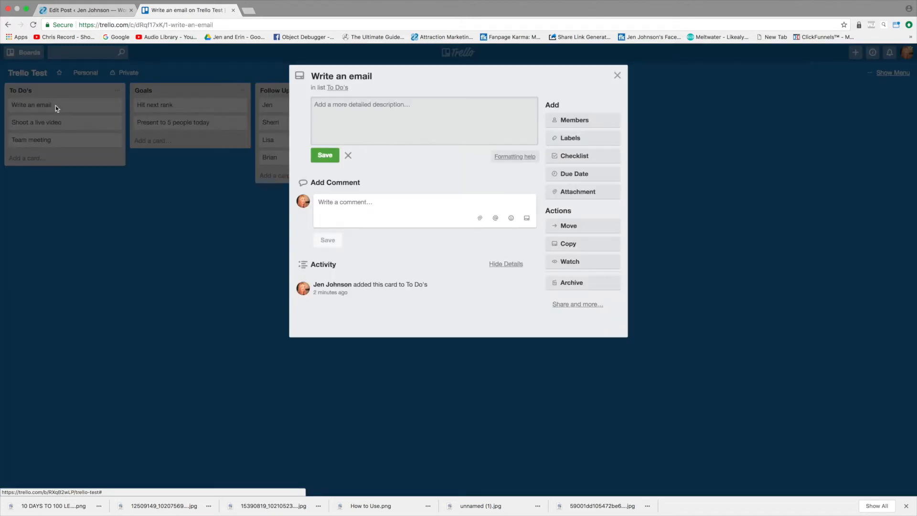
pyautogui.click(616, 76)
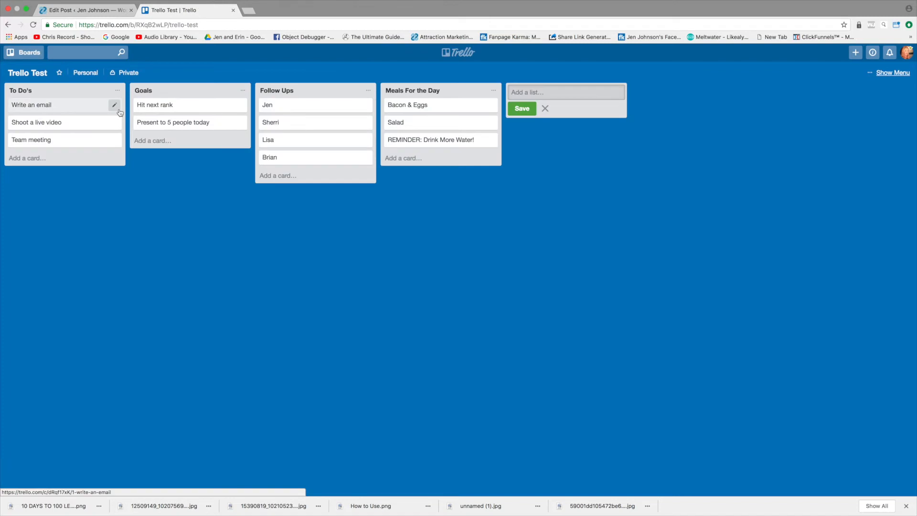
pyautogui.click(115, 106)
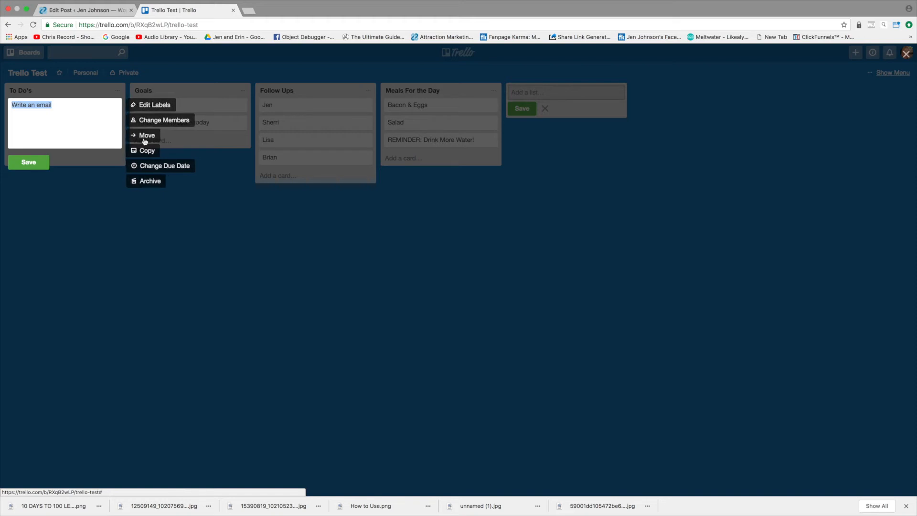
pyautogui.click(147, 106)
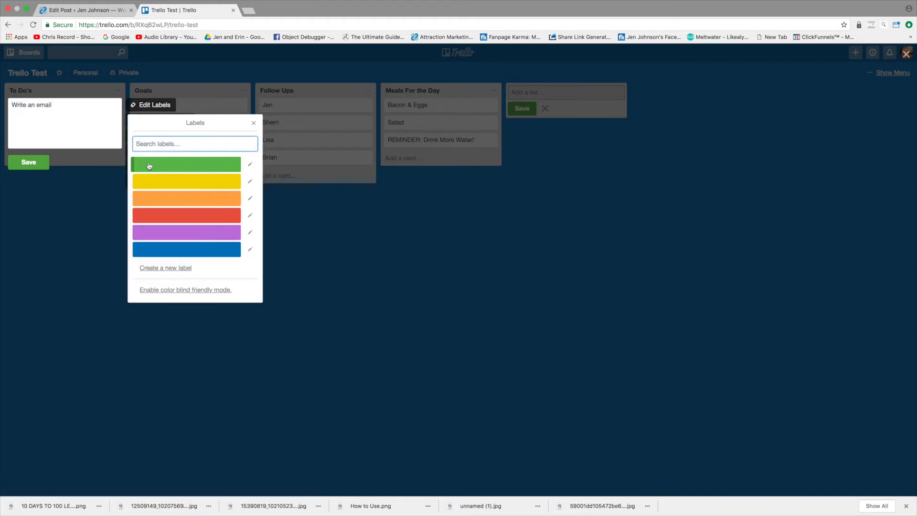
pyautogui.click(250, 249)
pyautogui.write('Done')
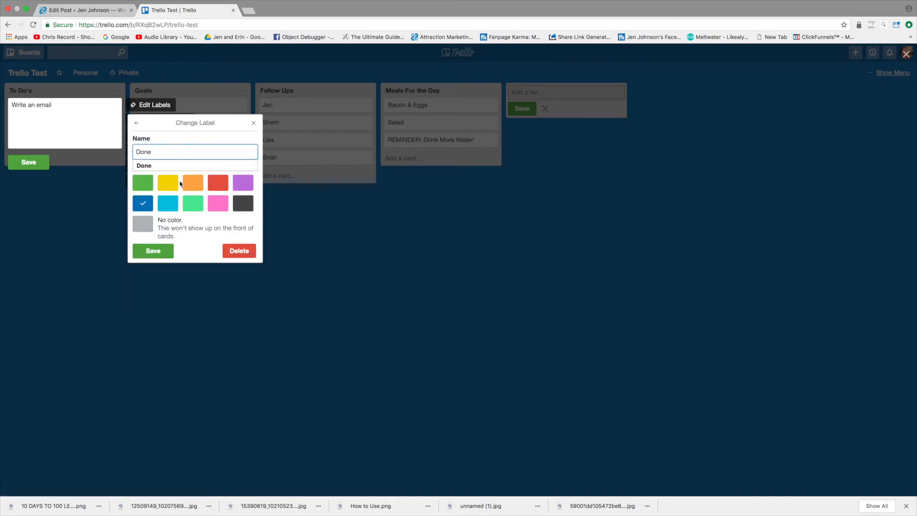
pyautogui.click(160, 250)
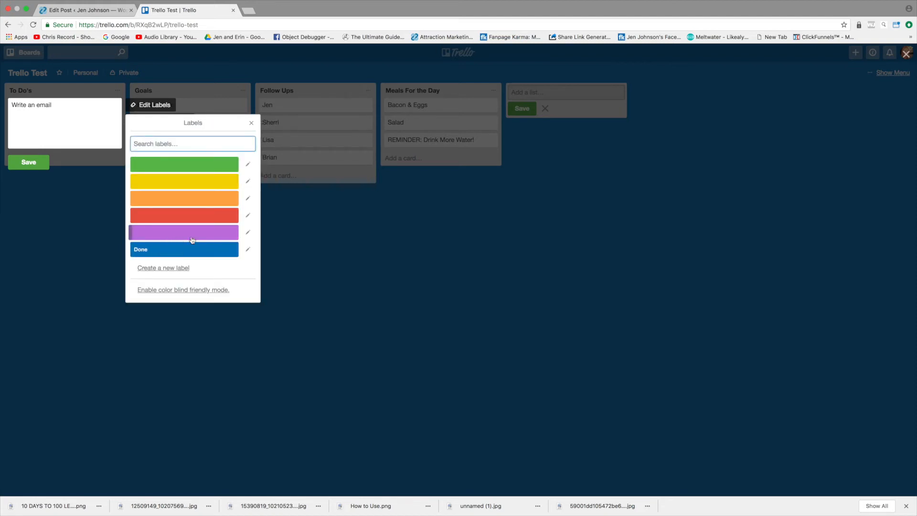
# Step: Name the purple label "In Progress" and save it
pyautogui.click(248, 232)
pyautogui.write('In Progrs')
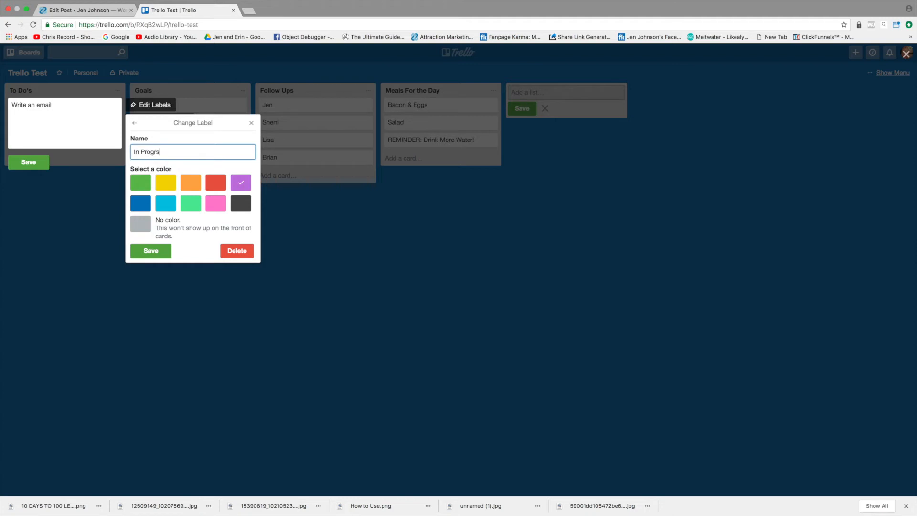
pyautogui.press('BackSpace')
pyautogui.write('ess')
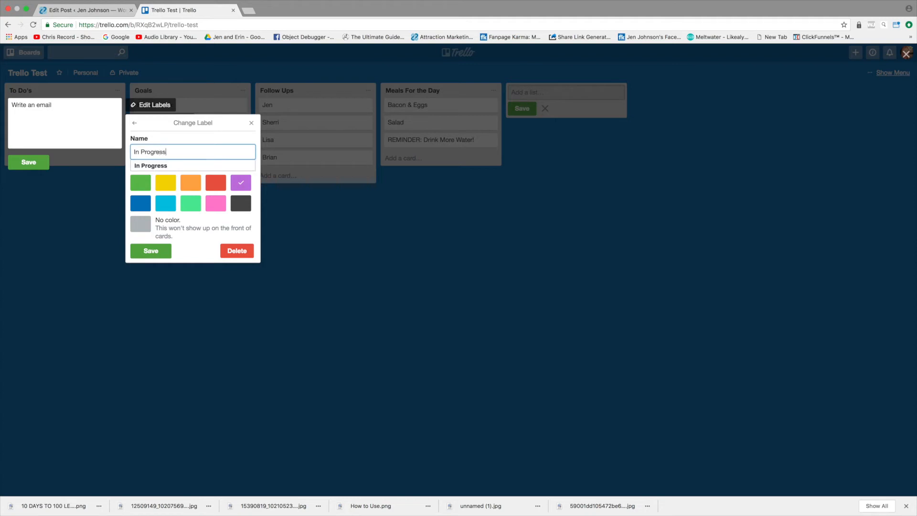
pyautogui.click(151, 251)
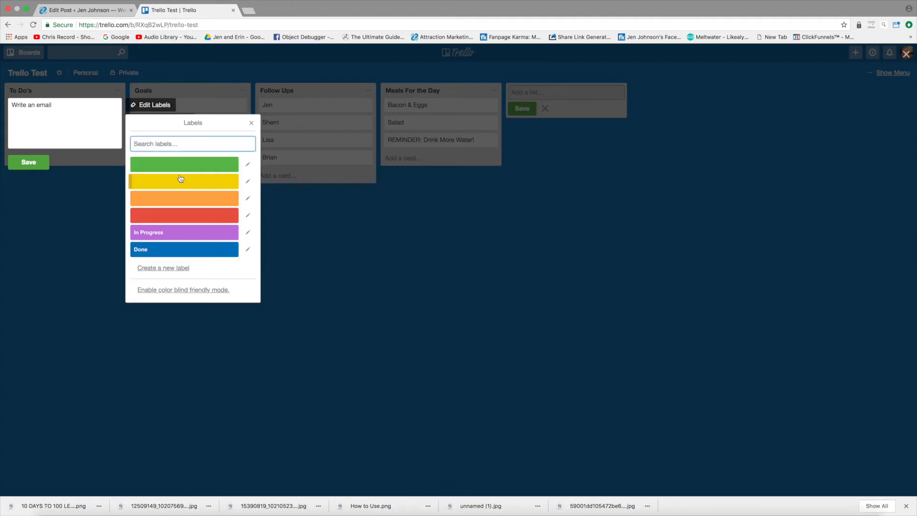
# Step: Name the red label "Urgent" and apply it to the "Write an email" card
pyautogui.click(248, 215)
pyautogui.write('Ugent')
pyautogui.press('BackSpace')
pyautogui.press('BackSpace')
pyautogui.press('BackSpace')
pyautogui.press('BackSpace')
pyautogui.write('r')
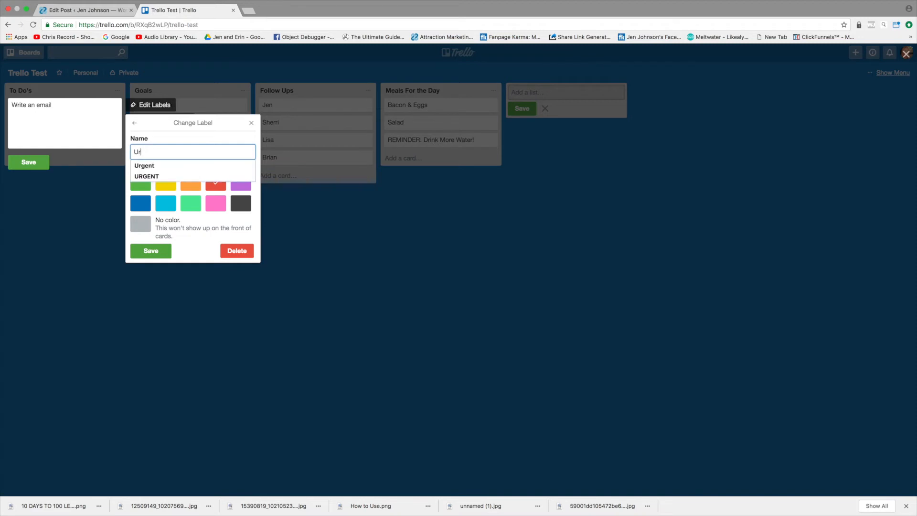
pyautogui.write('gent')
pyautogui.click(151, 251)
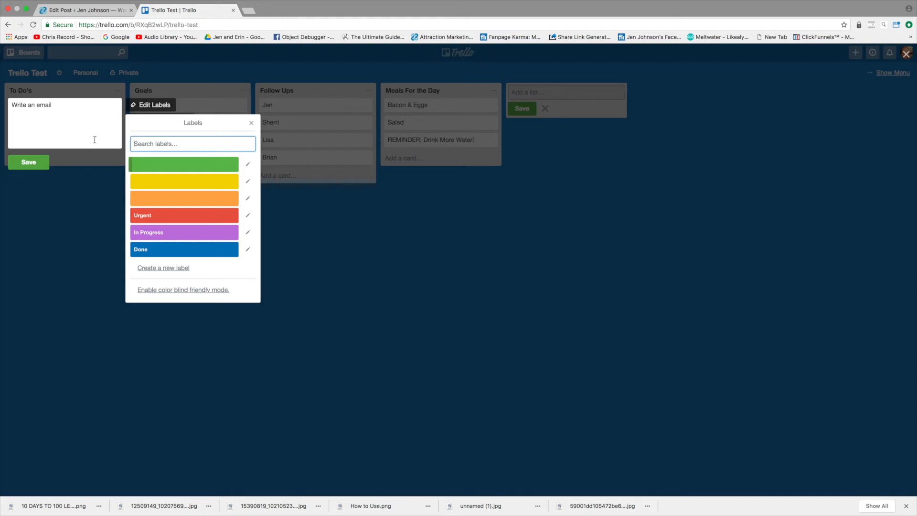
pyautogui.click(175, 217)
pyautogui.click(33, 173)
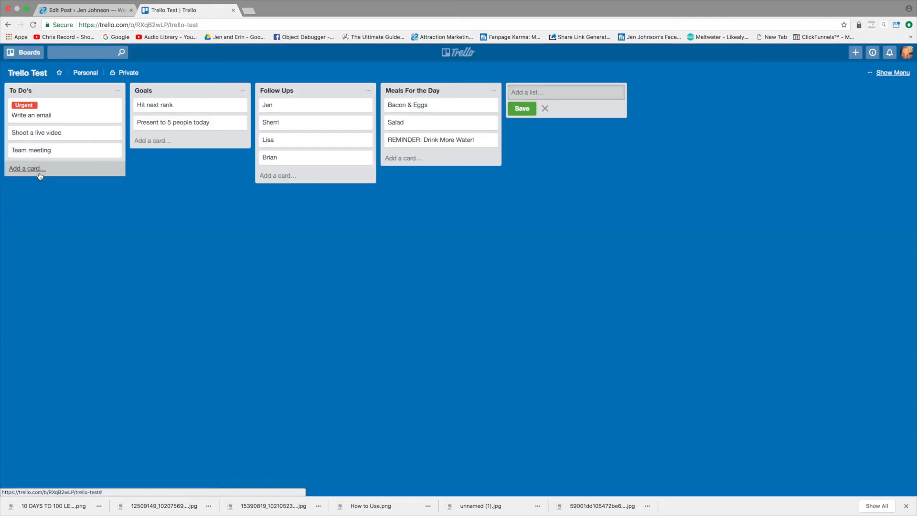
# Step: Apply the blue Done label to the "Shoot a live video" card and save it
pyautogui.click(51, 133)
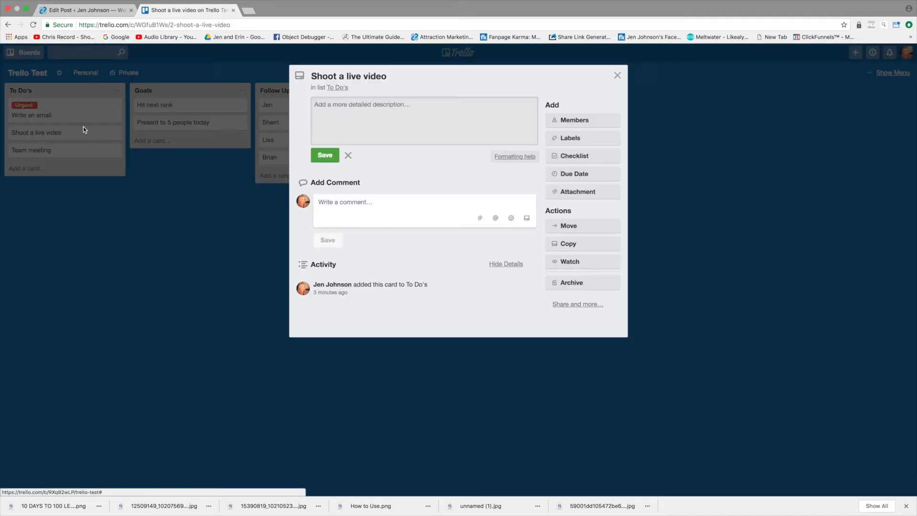
pyautogui.click(617, 75)
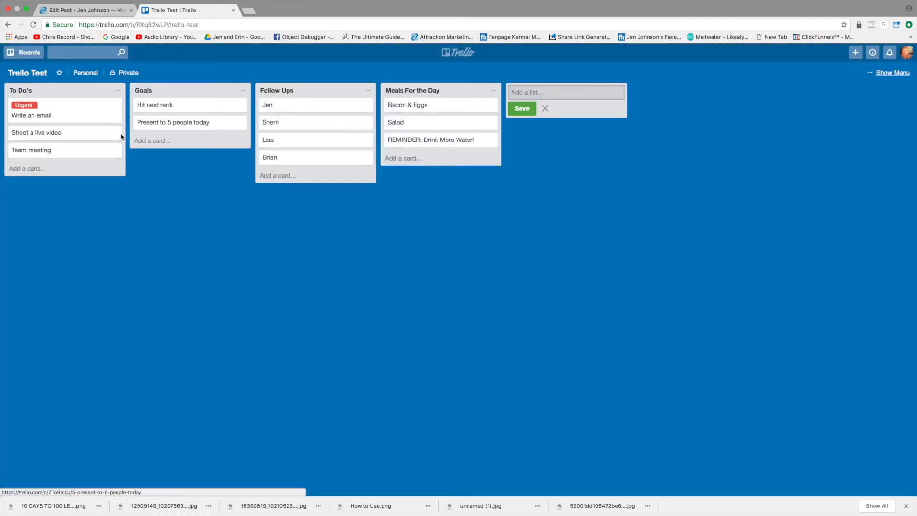
pyautogui.click(112, 133)
pyautogui.click(153, 132)
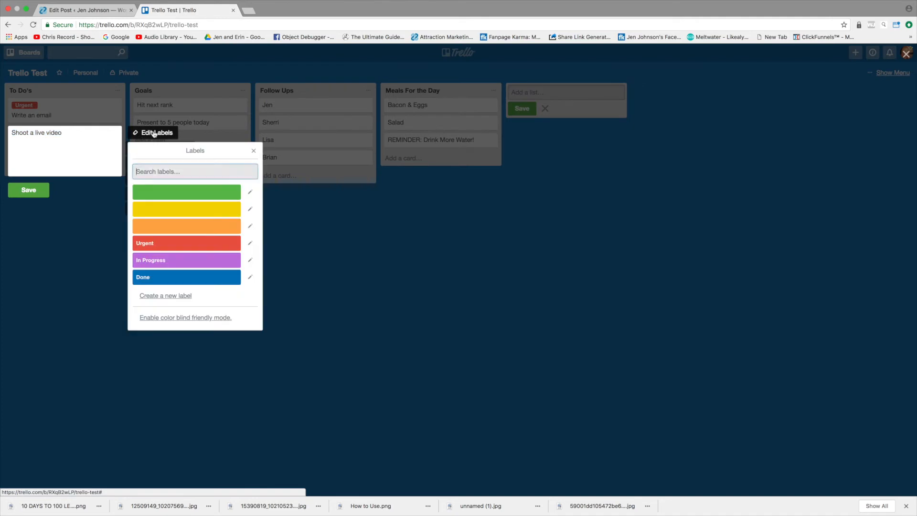
pyautogui.click(173, 280)
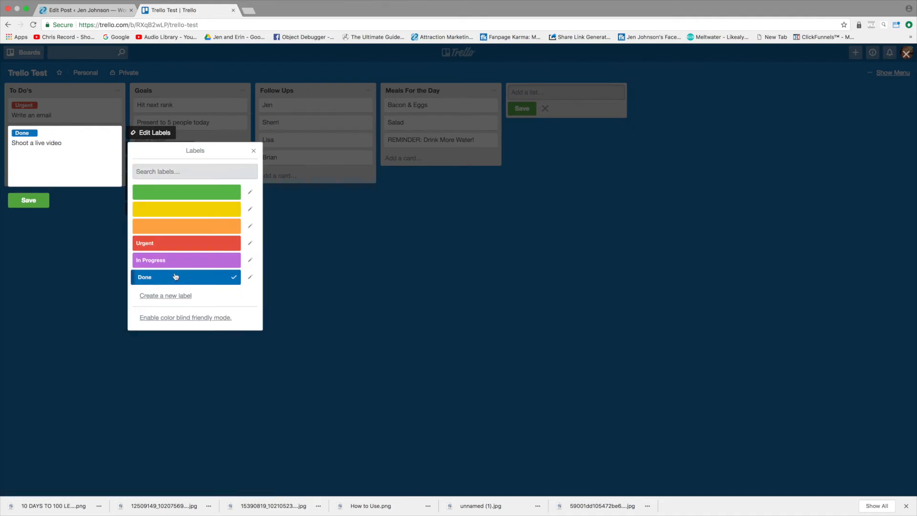
pyautogui.click(27, 203)
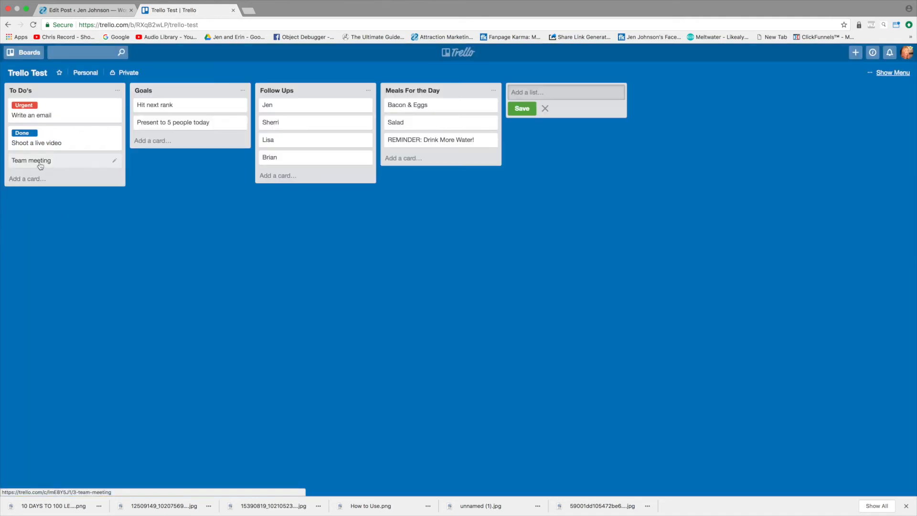
# Step: Apply the purple In Progress label to the "Team meeting" card and save it
pyautogui.click(115, 161)
pyautogui.click(154, 160)
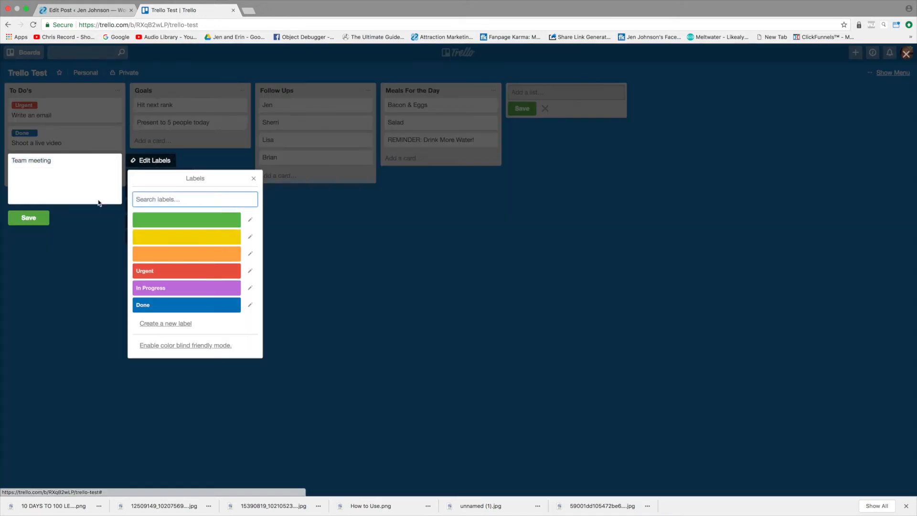
pyautogui.click(186, 288)
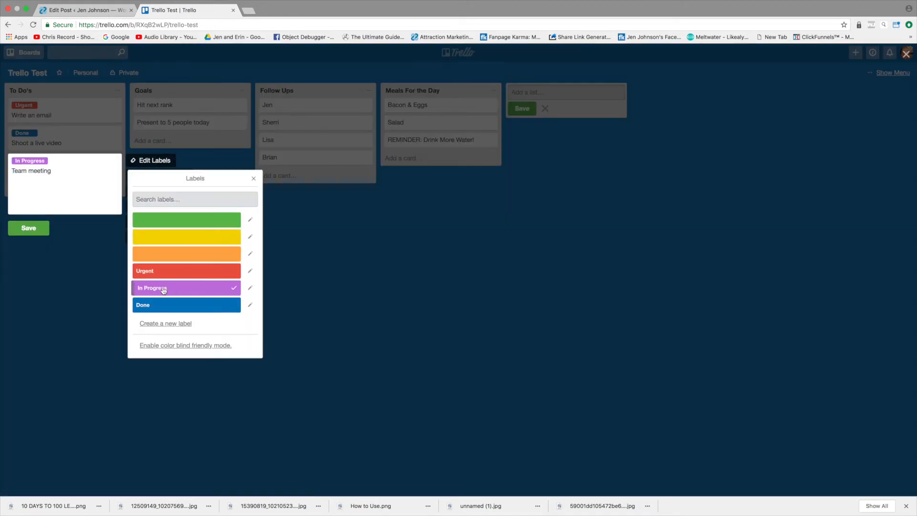
pyautogui.click(28, 228)
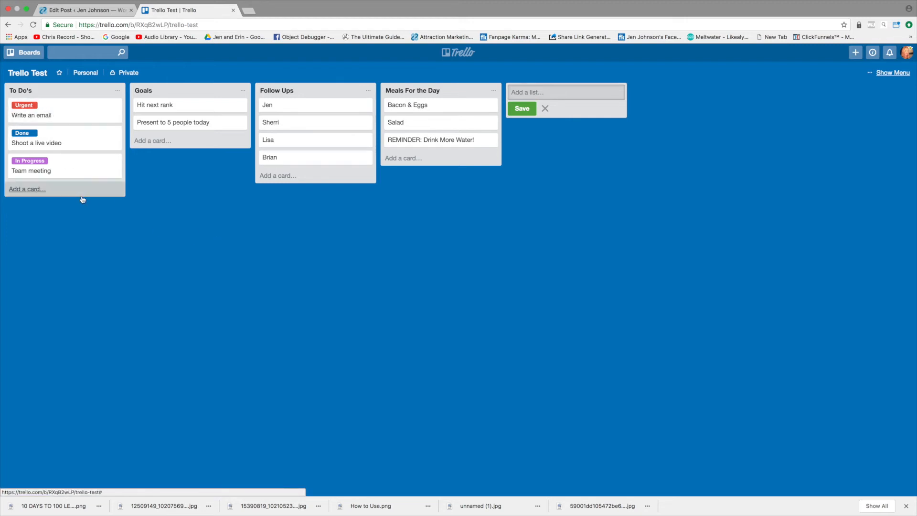
# Step: Open the "Write an email" card's details and look through its member and label options
pyautogui.click(115, 107)
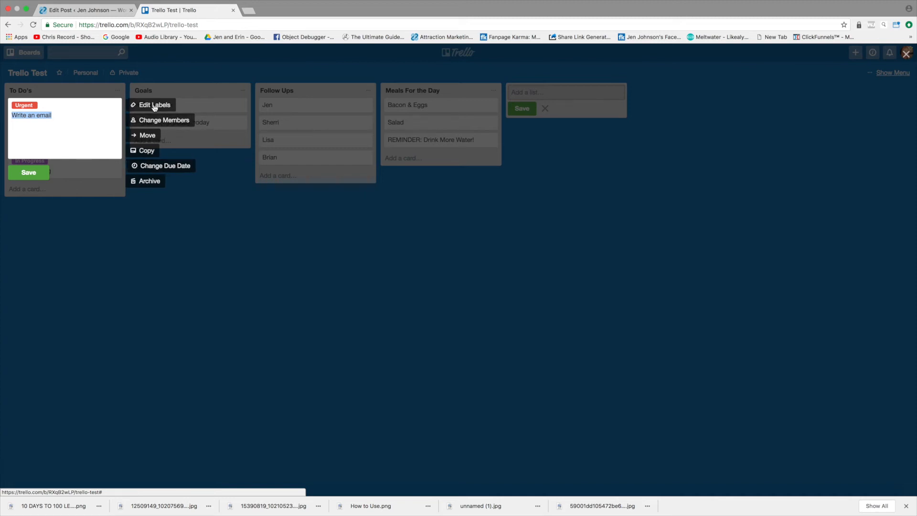
pyautogui.click(37, 172)
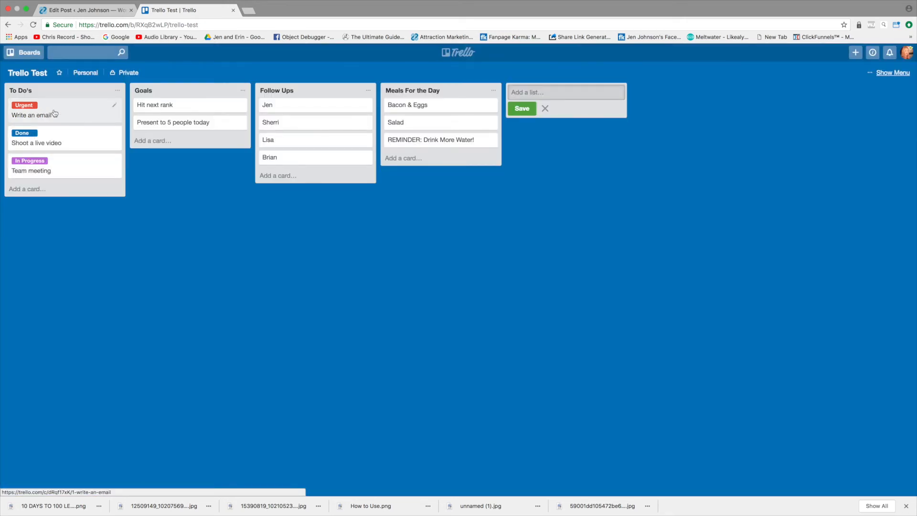
pyautogui.click(54, 113)
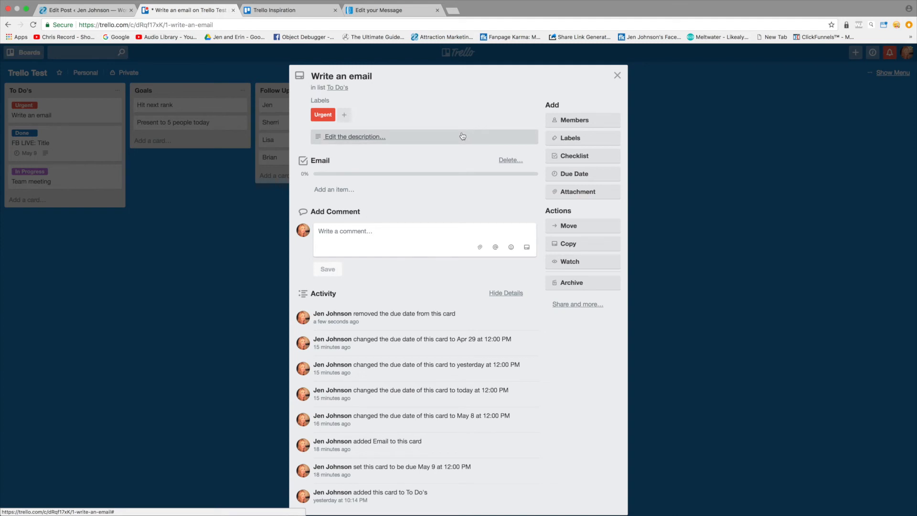
pyautogui.click(591, 123)
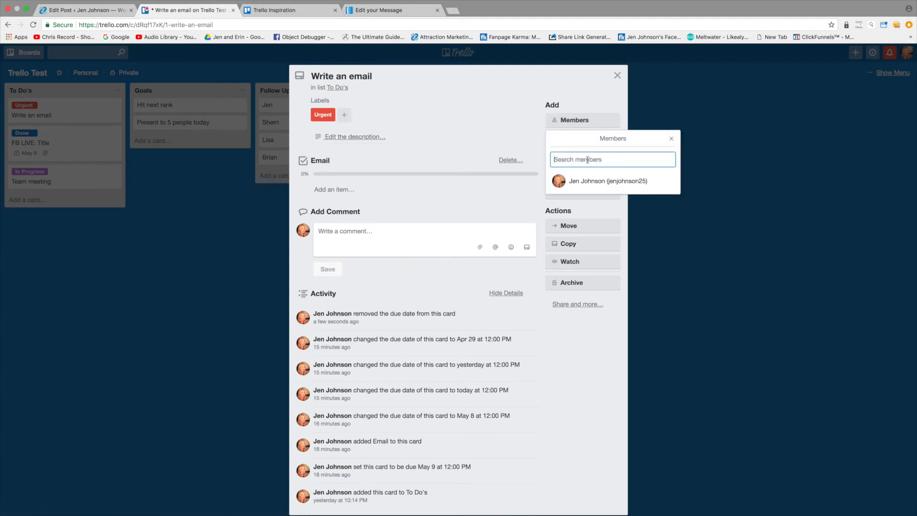
pyautogui.click(495, 116)
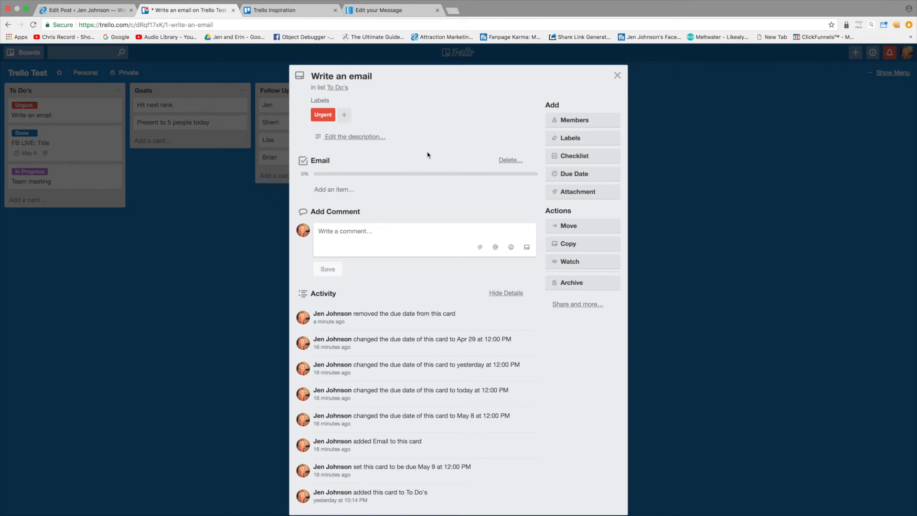
pyautogui.click(577, 140)
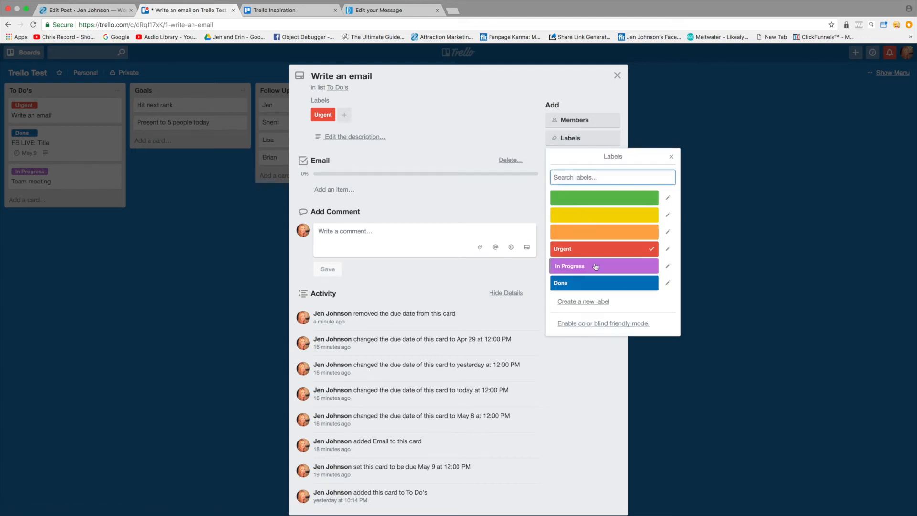
# Step: Add a checklist titled "Checklist" to the "Write an email" card with the items "subject line" and "topic"
pyautogui.click(671, 157)
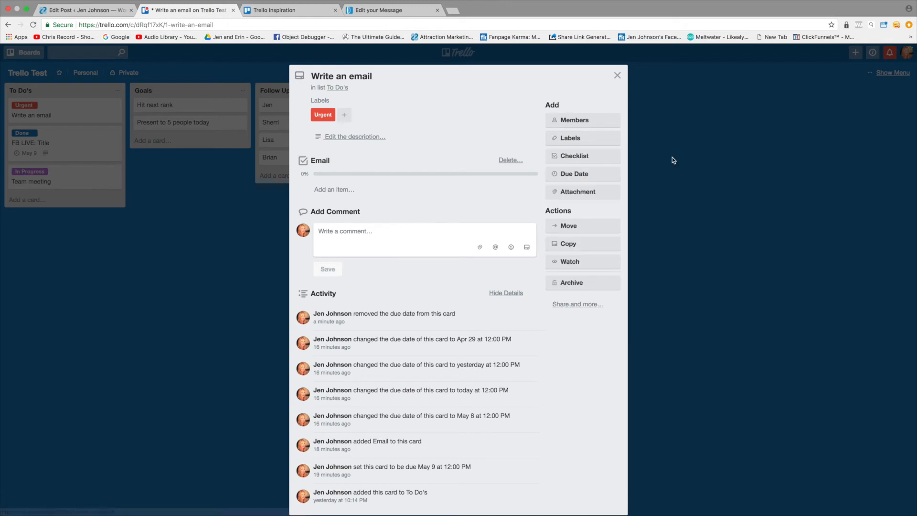
pyautogui.click(585, 158)
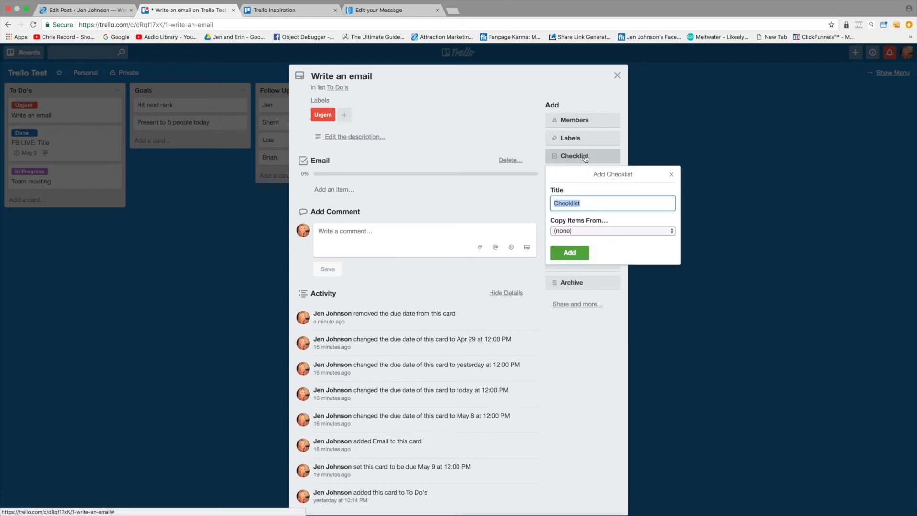
pyautogui.click(572, 252)
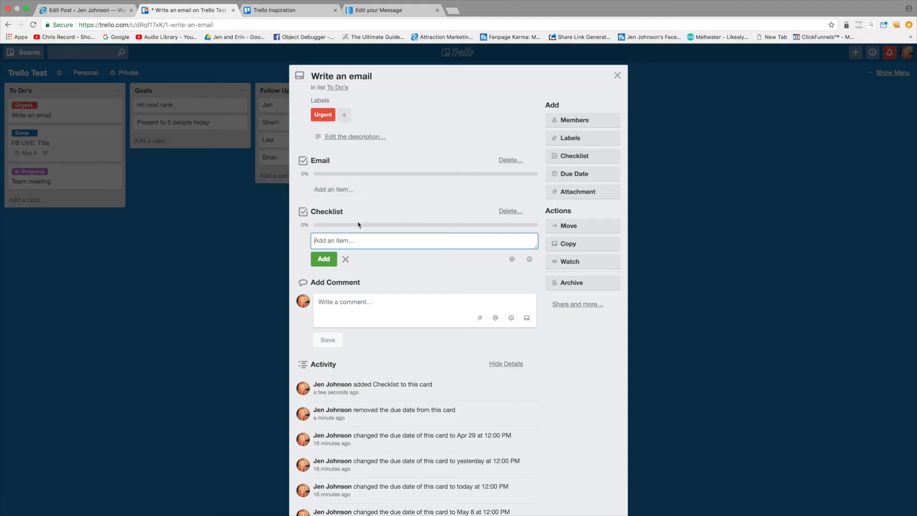
pyautogui.write('subject line')
pyautogui.press('Return')
pyautogui.write('topic')
pyautogui.press('Return')
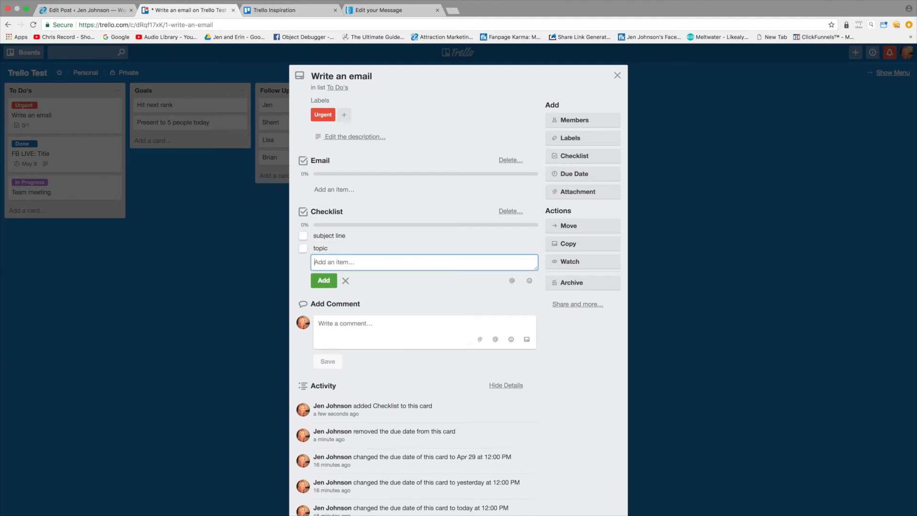
# Step: Add the items "content" and "call to action" to the checklist and close the card
pyautogui.write('main')
pyautogui.press('BackSpace')
pyautogui.press('BackSpace')
pyautogui.press('BackSpace')
pyautogui.press('BackSpace')
pyautogui.write('conetnt')
pyautogui.press('BackSpace')
pyautogui.press('BackSpace')
pyautogui.press('BackSpace')
pyautogui.press('BackSpace')
pyautogui.write('tent')
pyautogui.press('Return')
pyautogui.write('call to action')
pyautogui.press('Return')
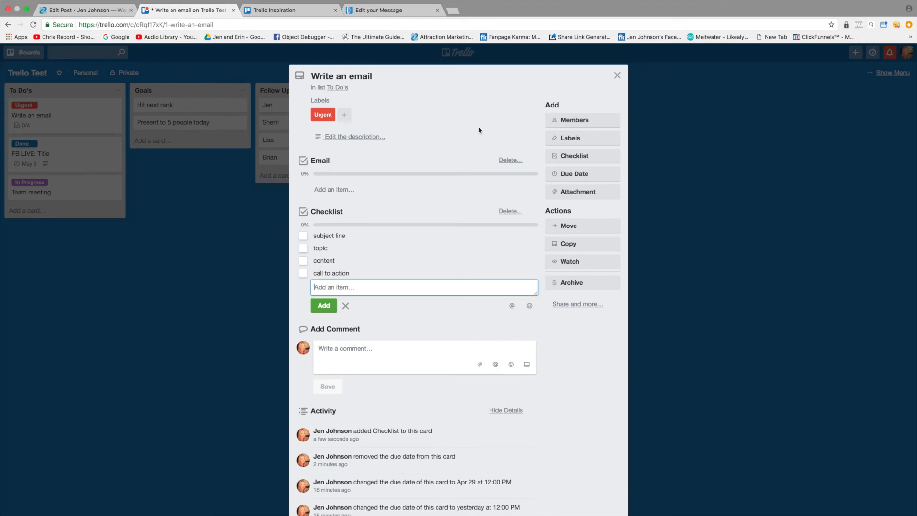
pyautogui.click(355, 144)
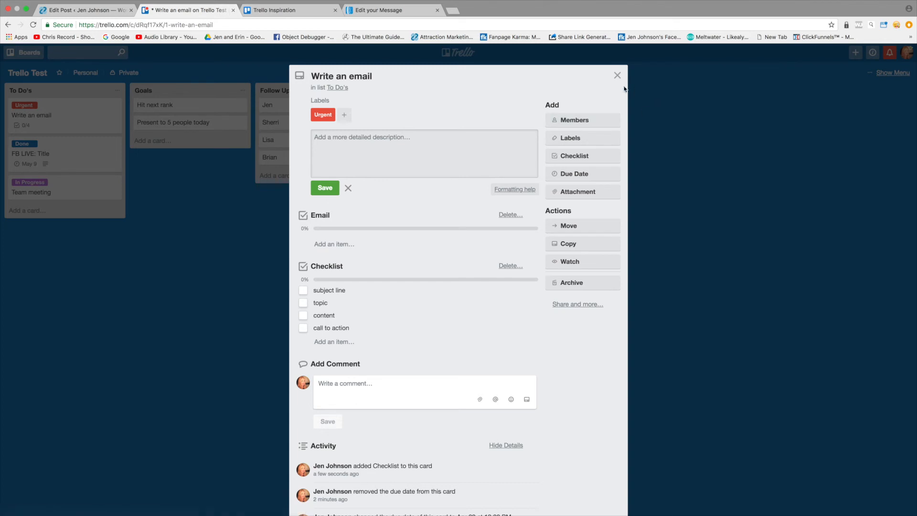
pyautogui.click(617, 75)
# Step: Replace the "FB LIVE: Title" card's description with "klajadjfielakjfiaejfajiejw", save it and close the card
pyautogui.click(55, 158)
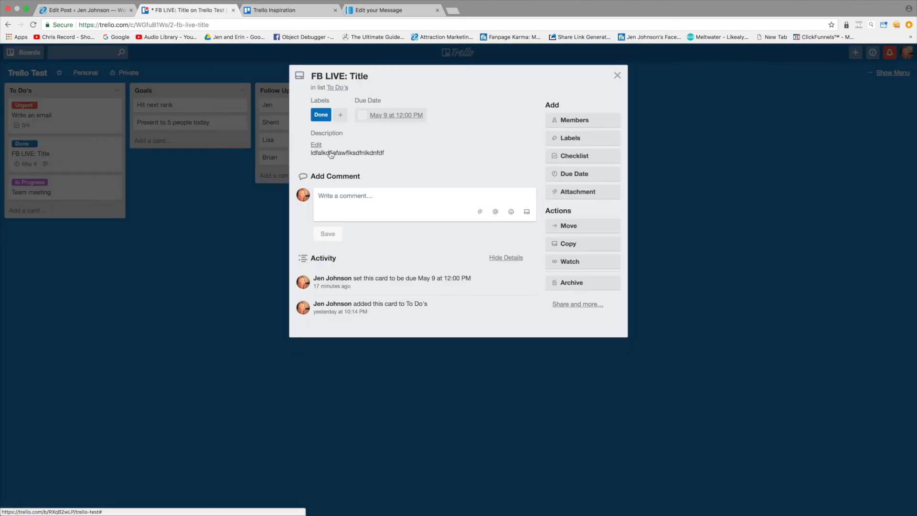
pyautogui.click(316, 144)
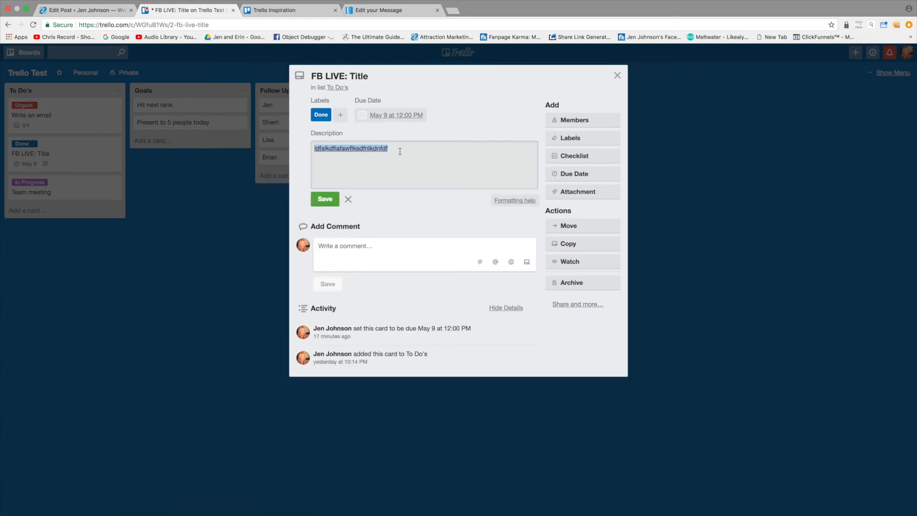
pyautogui.write('klajadjfielakjfiaejfajiejw')
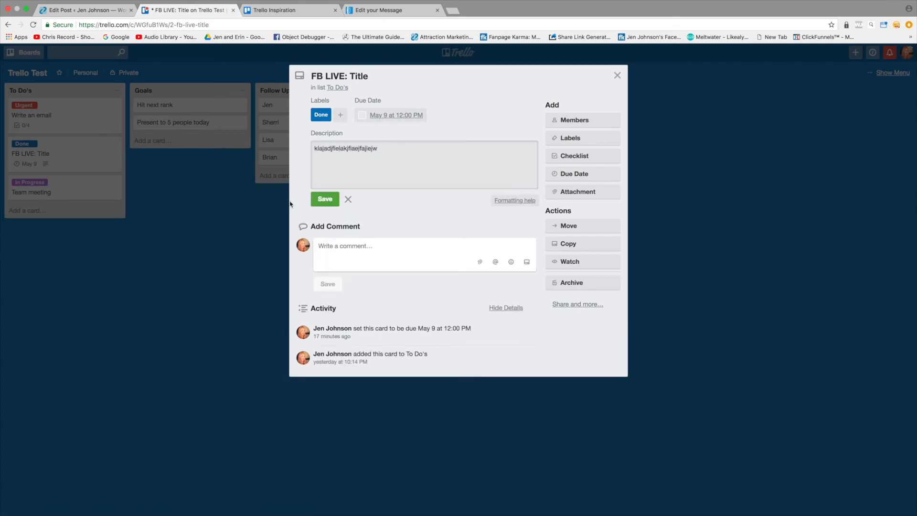
pyautogui.click(317, 200)
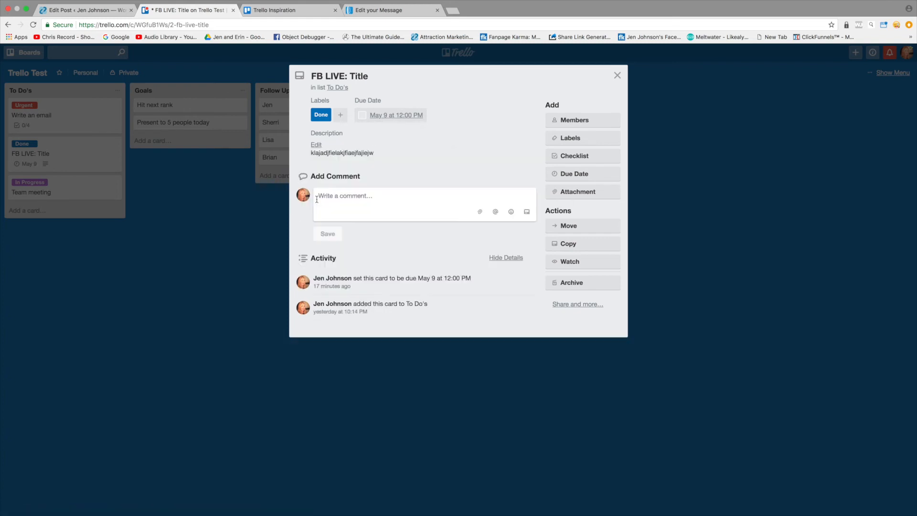
pyautogui.click(617, 75)
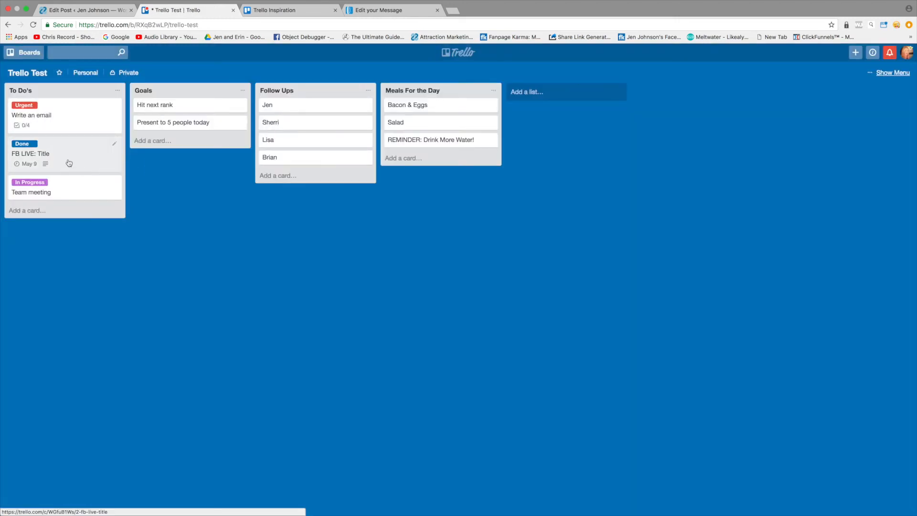
# Step: Review the "FB LIVE: Title" card's due date and time settings and save them as 5/9/2018 at 12:00 PM
pyautogui.click(93, 169)
pyautogui.click(316, 145)
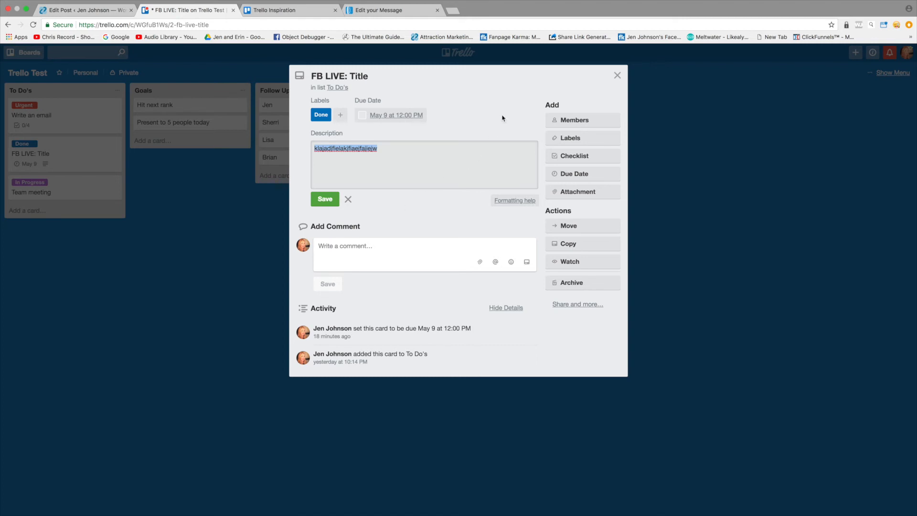
pyautogui.click(575, 175)
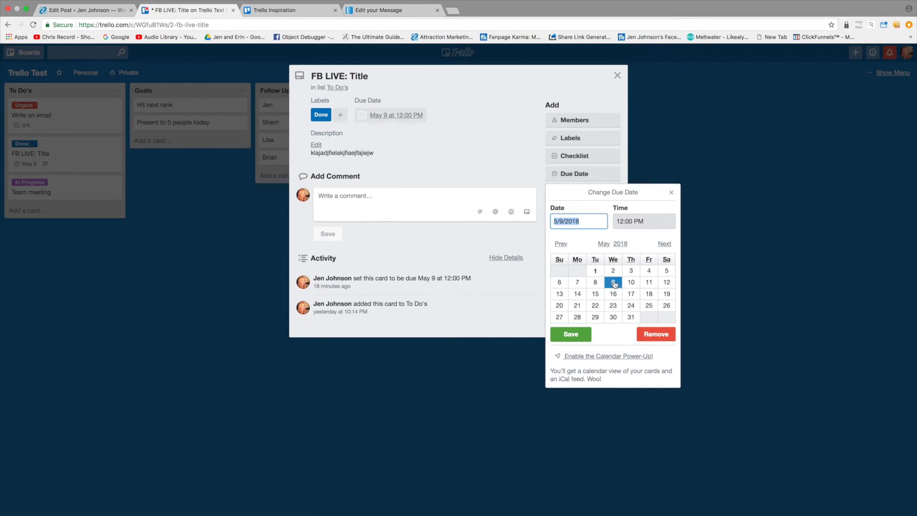
pyautogui.click(621, 220)
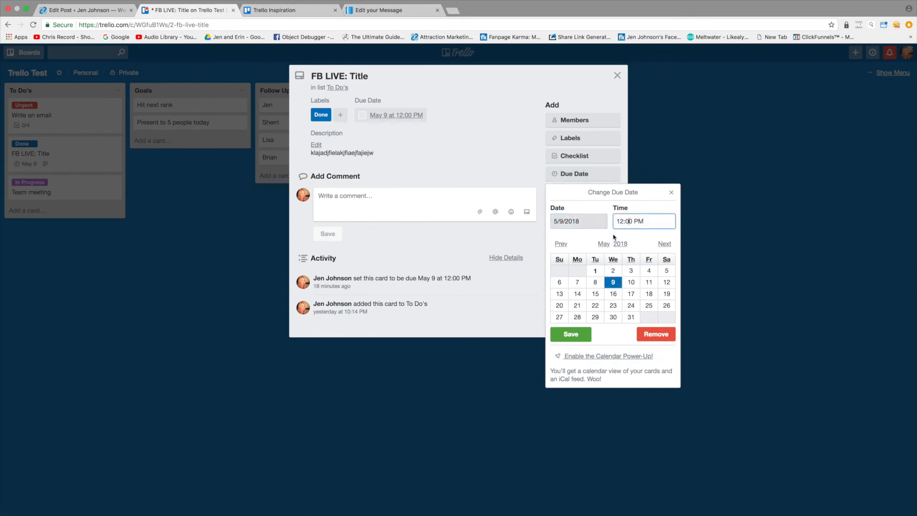
pyautogui.click(578, 333)
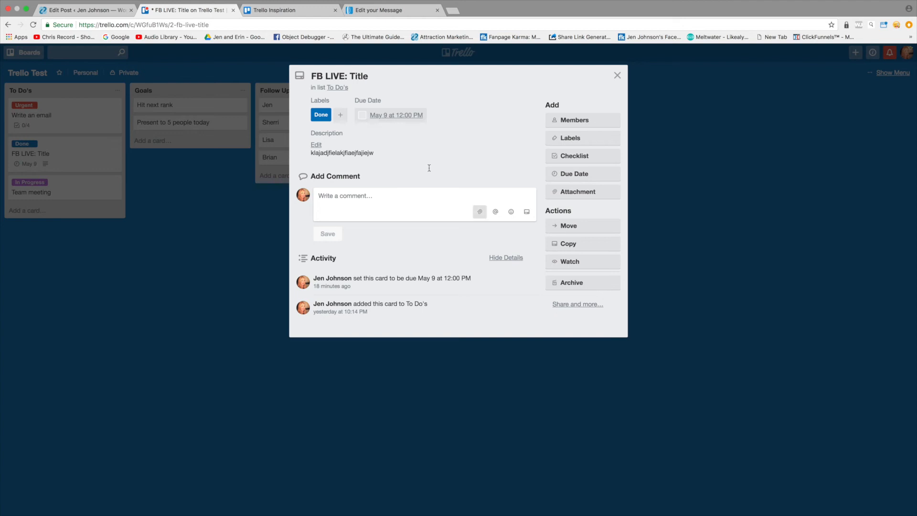
pyautogui.click(617, 75)
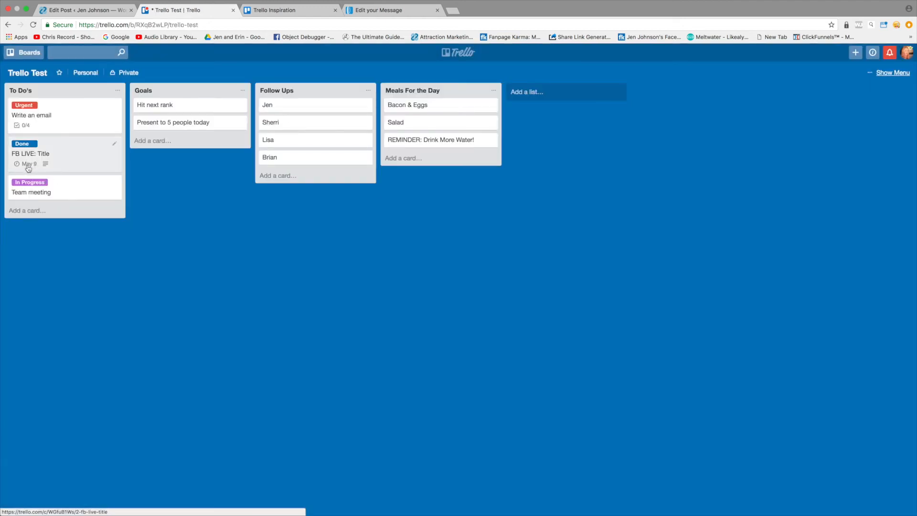
# Step: Set the "FB LIVE: Title" card's due date to May 1, 2018 and check the card on the board
pyautogui.click(90, 158)
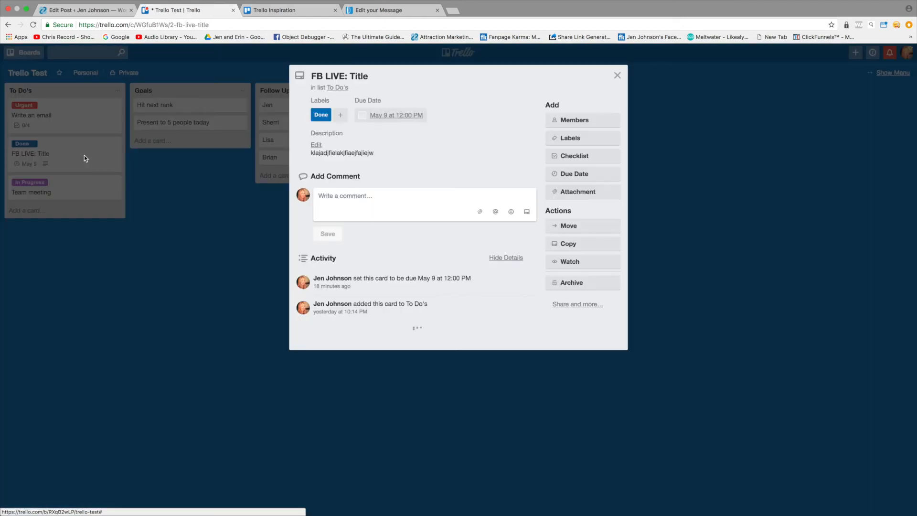
pyautogui.click(580, 174)
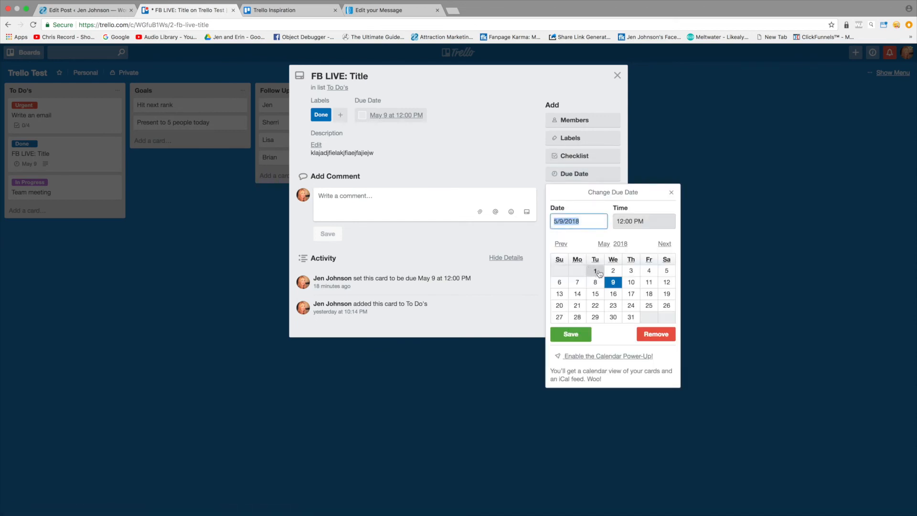
pyautogui.click(595, 271)
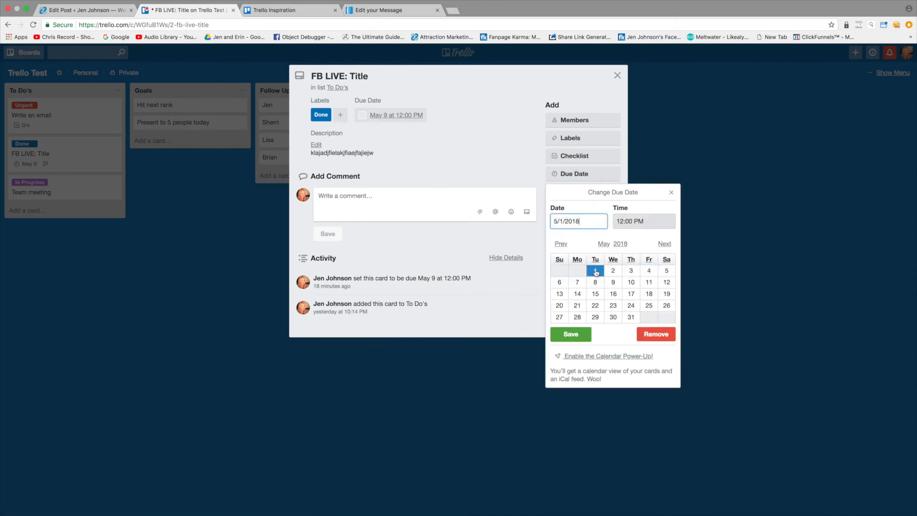
pyautogui.click(577, 334)
pyautogui.click(617, 75)
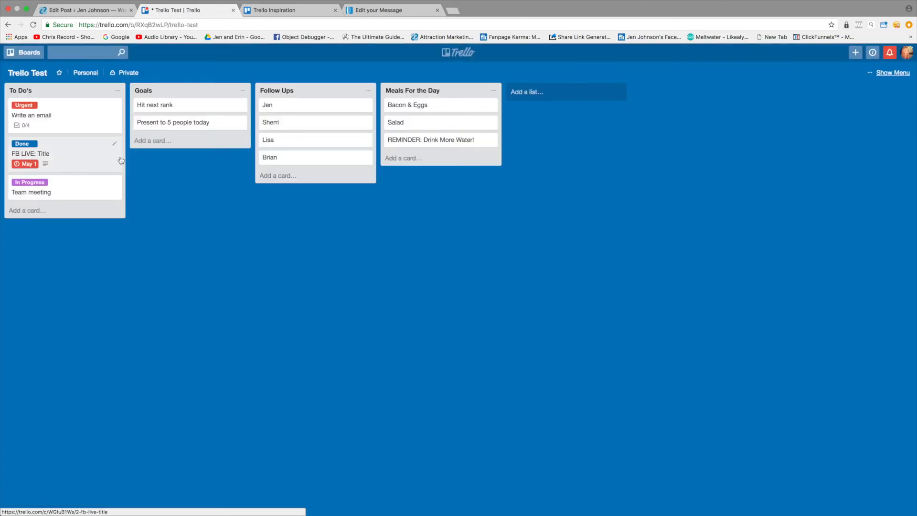
pyautogui.click(115, 143)
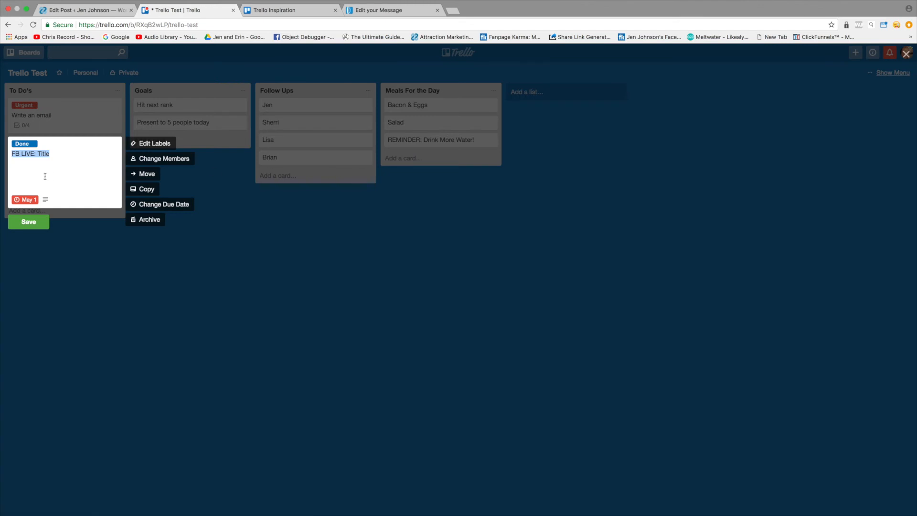
pyautogui.click(41, 215)
# Step: Set the "FB LIVE: Title" card's due date to April 29, 2018 and check the card on the board
pyautogui.click(57, 158)
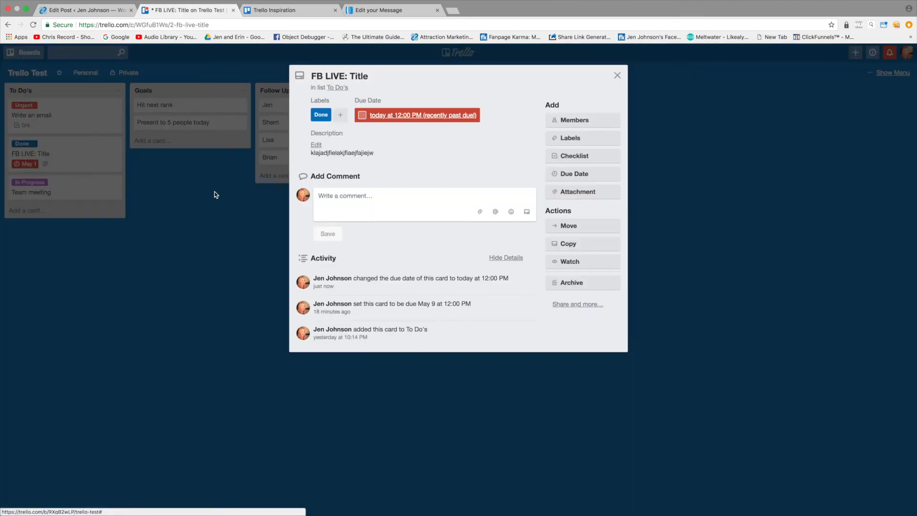
pyautogui.click(568, 174)
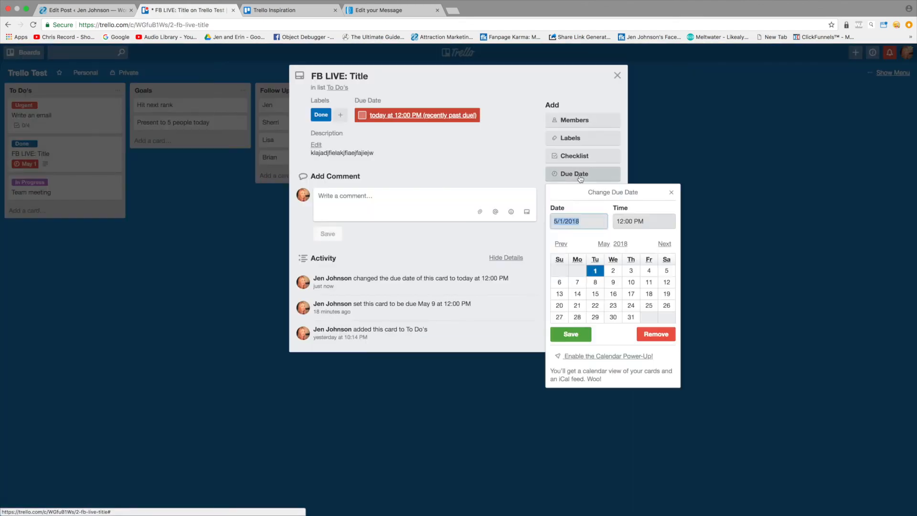
pyautogui.click(561, 245)
pyautogui.click(559, 317)
pyautogui.click(571, 333)
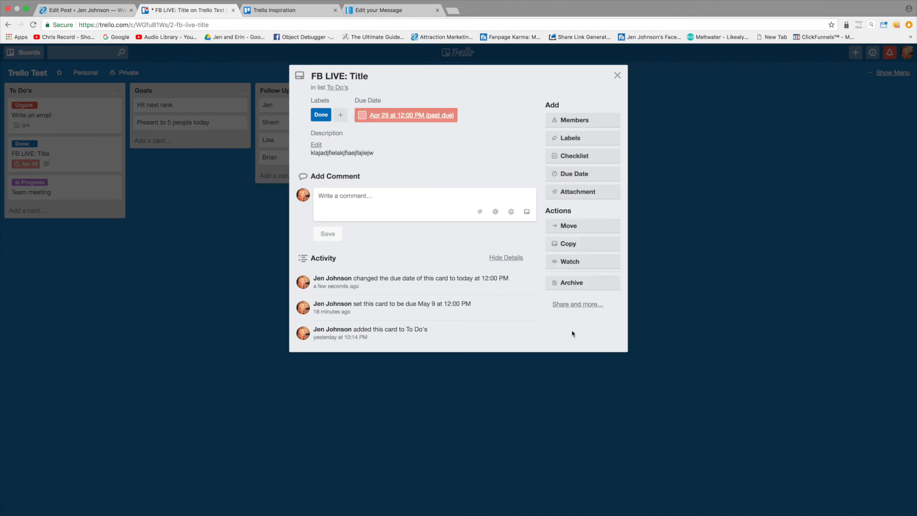
pyautogui.click(616, 76)
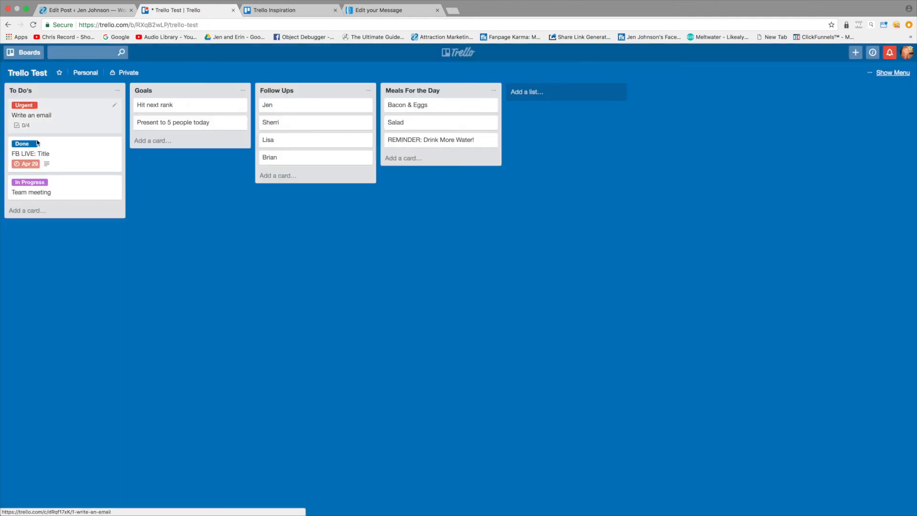
pyautogui.click(113, 145)
pyautogui.click(26, 221)
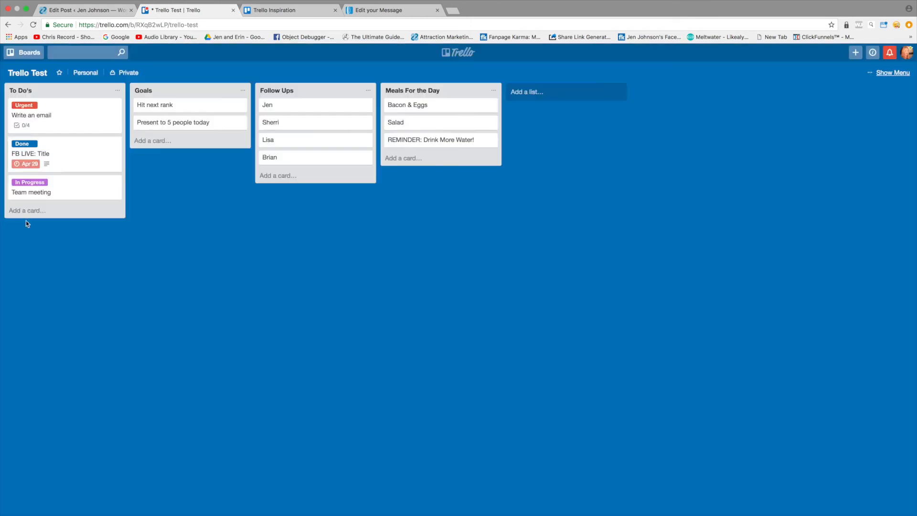
# Step: Set the "FB LIVE: Title" card's due date to April 30, 2018
pyautogui.click(55, 152)
pyautogui.click(568, 179)
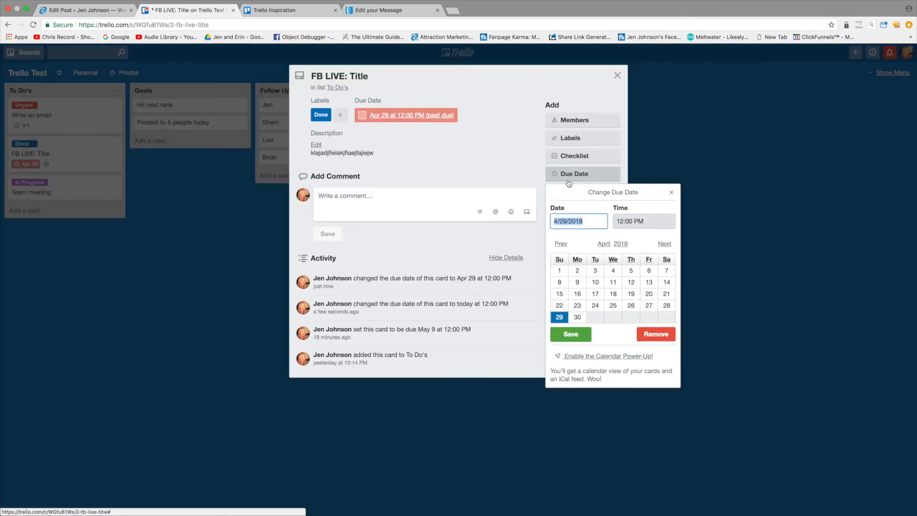
pyautogui.click(577, 317)
pyautogui.click(578, 334)
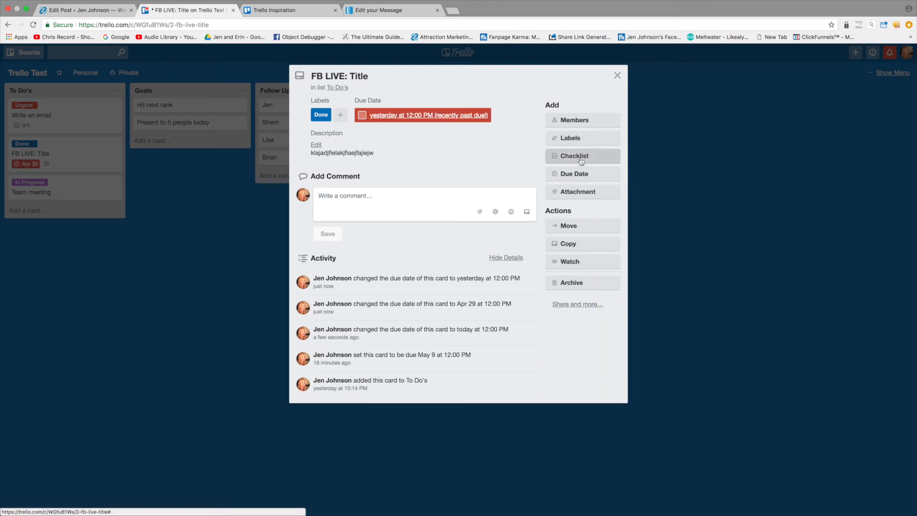
# Step: Set the "FB LIVE: Title" card's due date to May 2, 2018
pyautogui.click(581, 174)
pyautogui.click(662, 244)
pyautogui.click(613, 271)
pyautogui.click(575, 334)
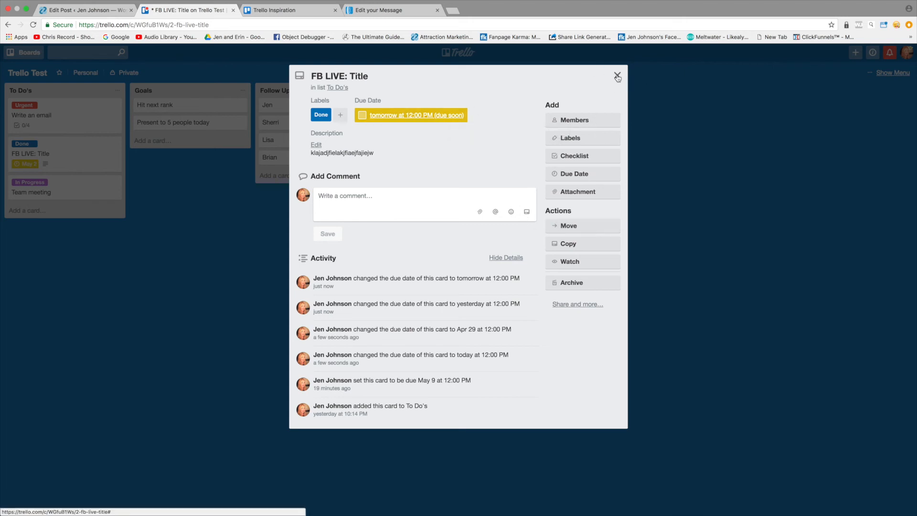
# Step: Review the "FB LIVE: Title" card's attachment and move options, start watching the card and close it
pyautogui.click(579, 194)
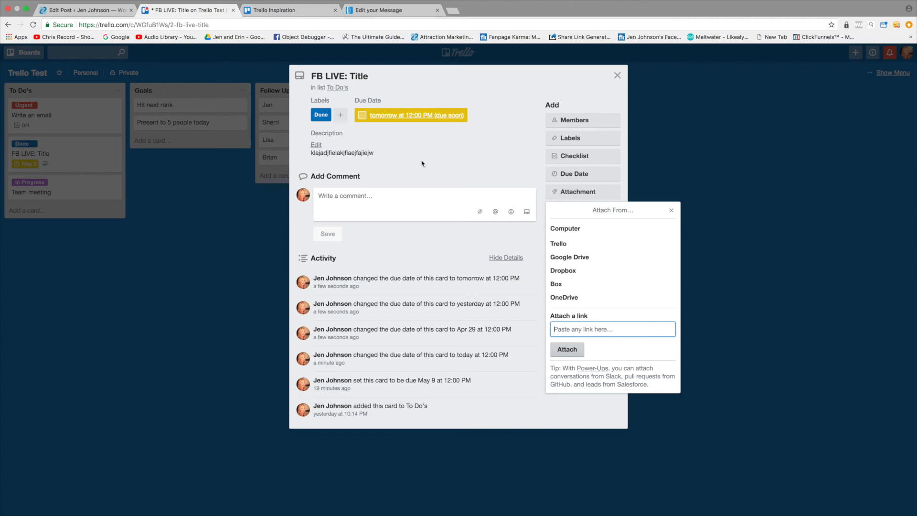
pyautogui.click(460, 150)
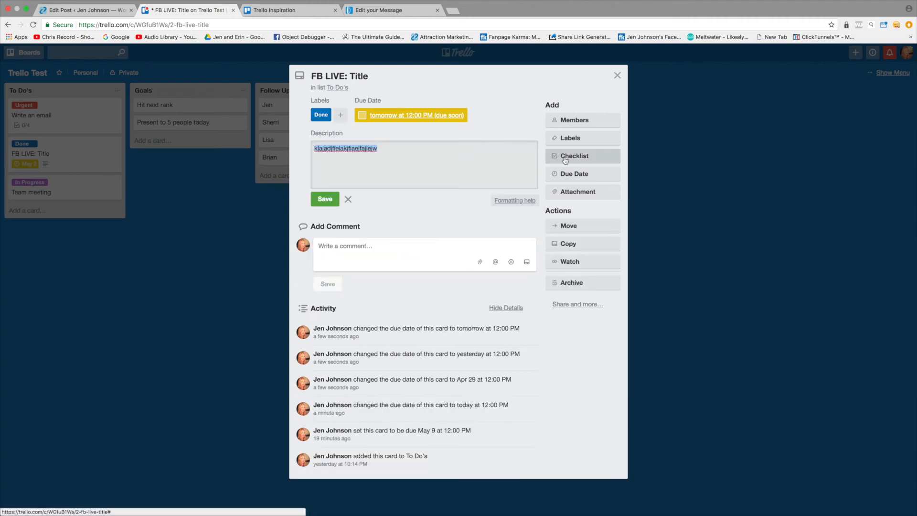
pyautogui.click(569, 228)
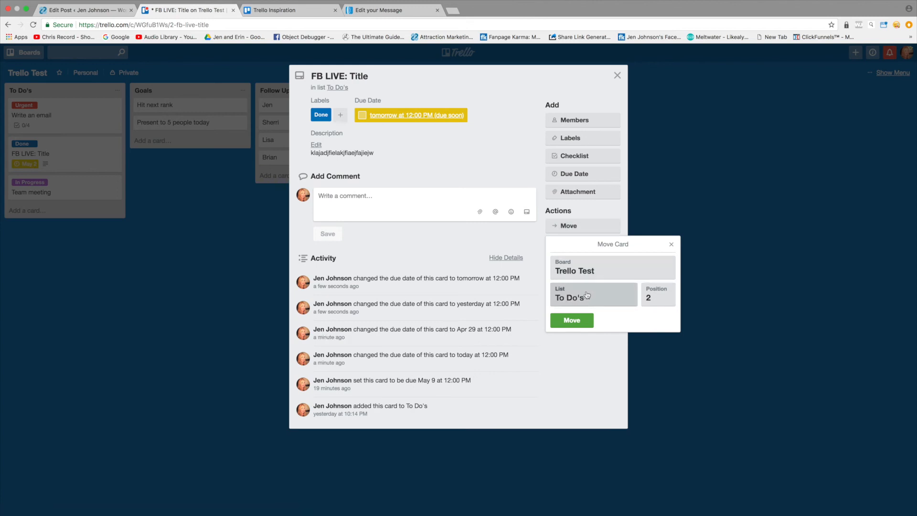
pyautogui.click(671, 246)
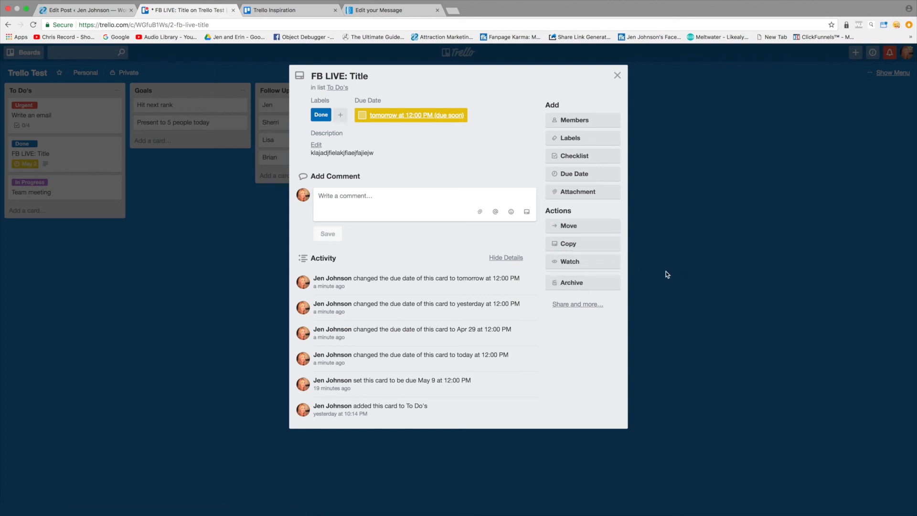
pyautogui.click(589, 267)
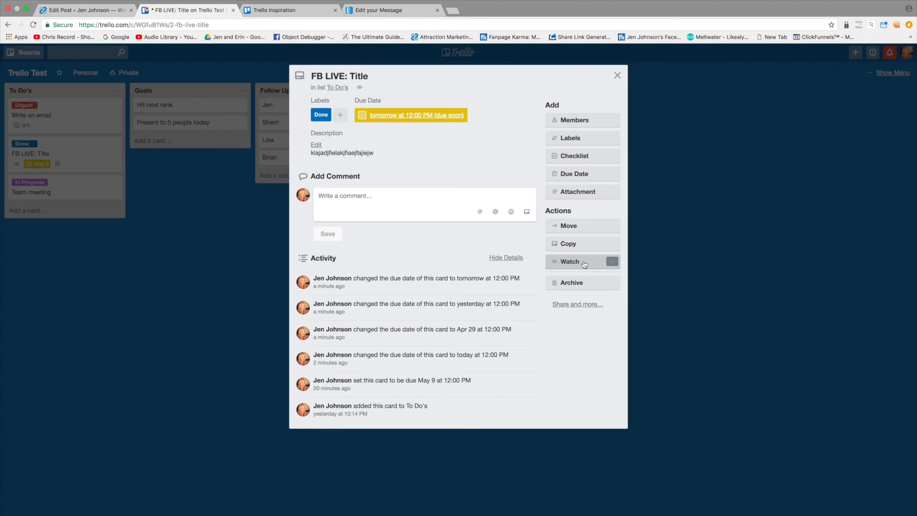
pyautogui.click(617, 75)
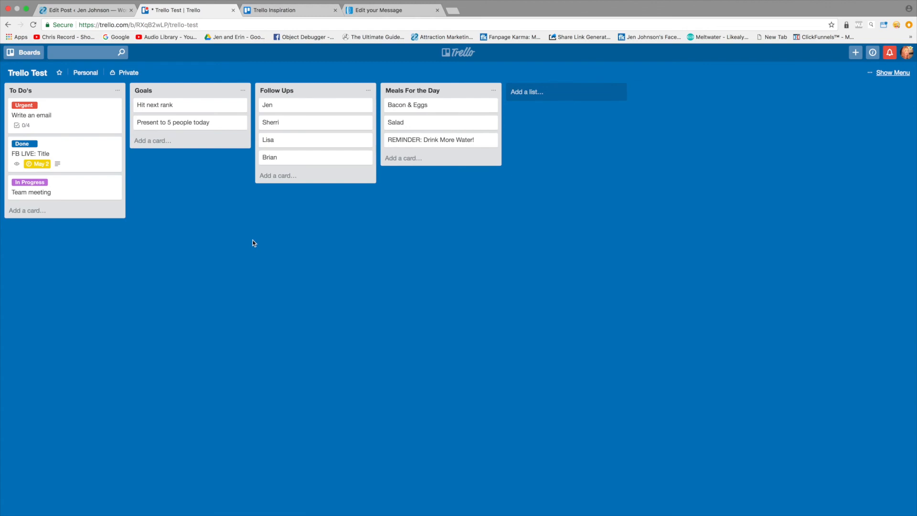
pyautogui.moveTo(49, 116); pyautogui.dragTo(68, 115)
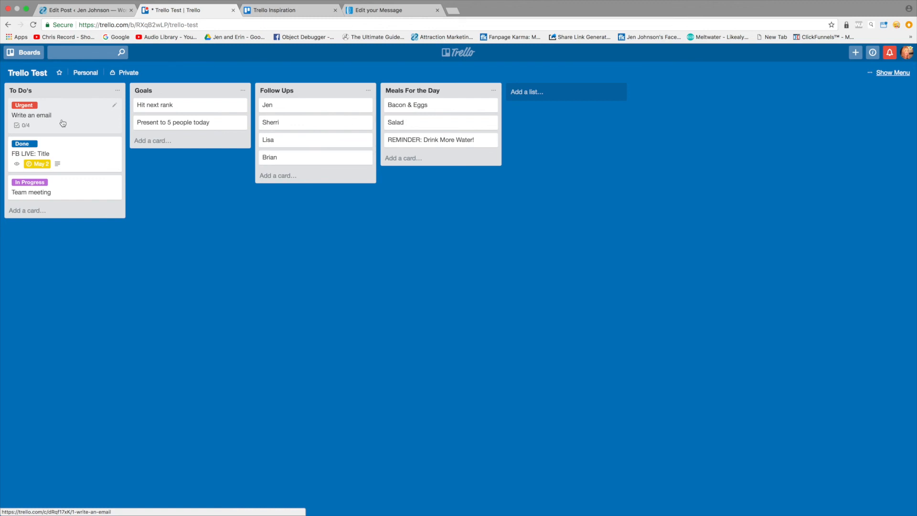
pyautogui.moveTo(49, 121); pyautogui.dragTo(75, 117)
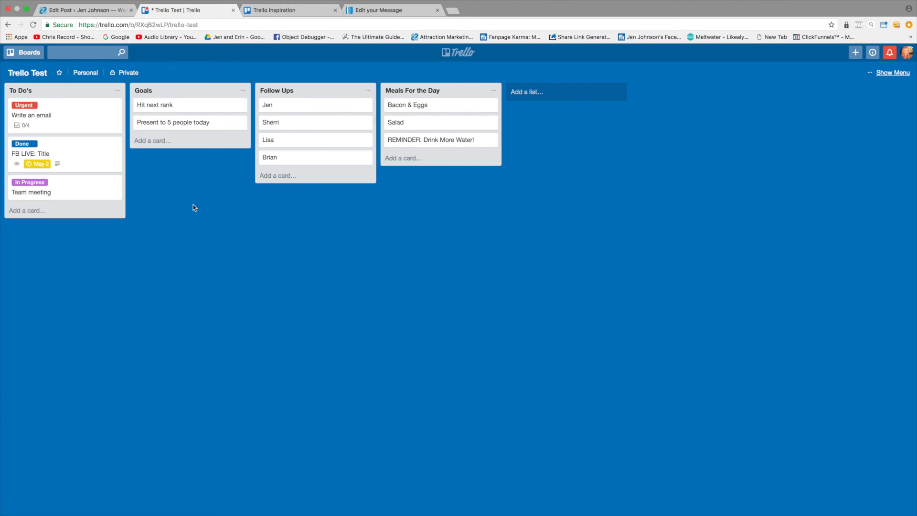
# Step: Open the overview of all boards and look through the personal and Coaching Clients boards
pyautogui.click(26, 52)
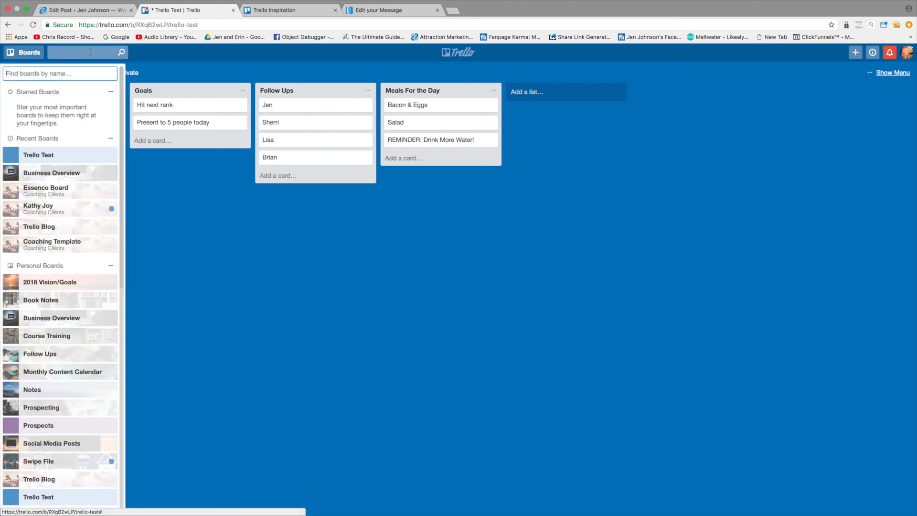
pyautogui.click(458, 52)
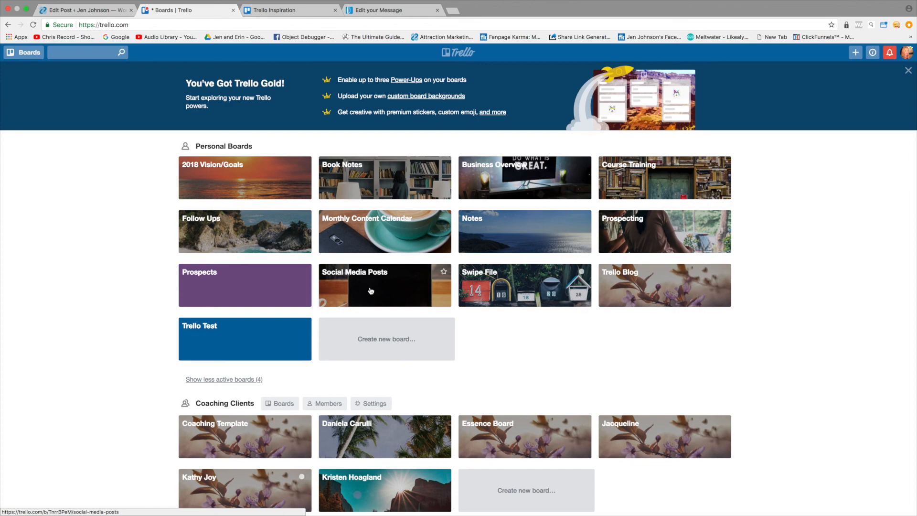
pyautogui.scroll(-2, 377, 287)
pyautogui.scroll(2, 390, 285)
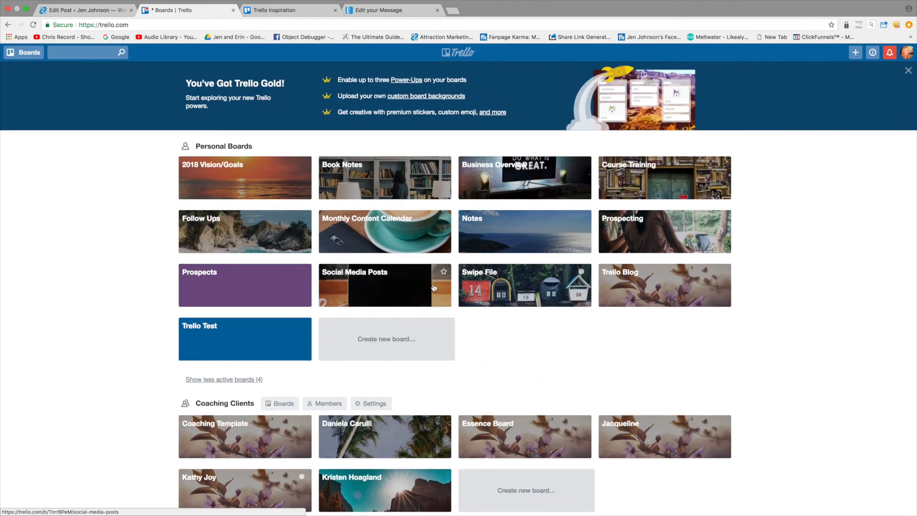